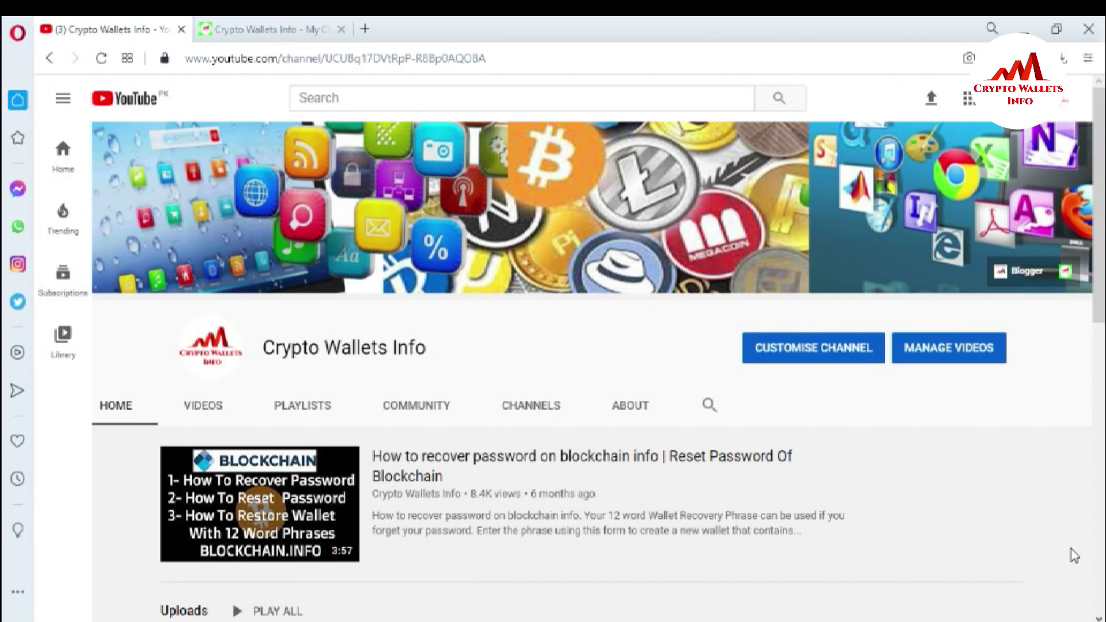
Step: Switch to the cryptowalletsinfo.com tab, which lists the Coinomi 24-words recovery post
left_click(243, 31)
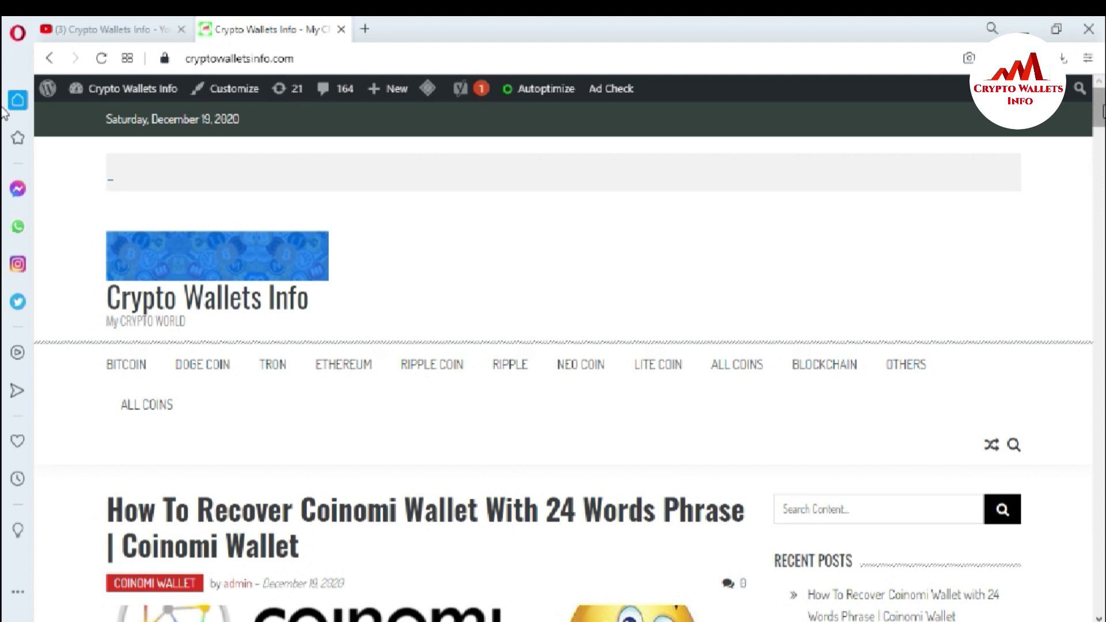
Step: Bring Coinomi forward and open Wallet #3's 0 BTC Bitcoin account, then dismiss its options menu
left_click(794, 620)
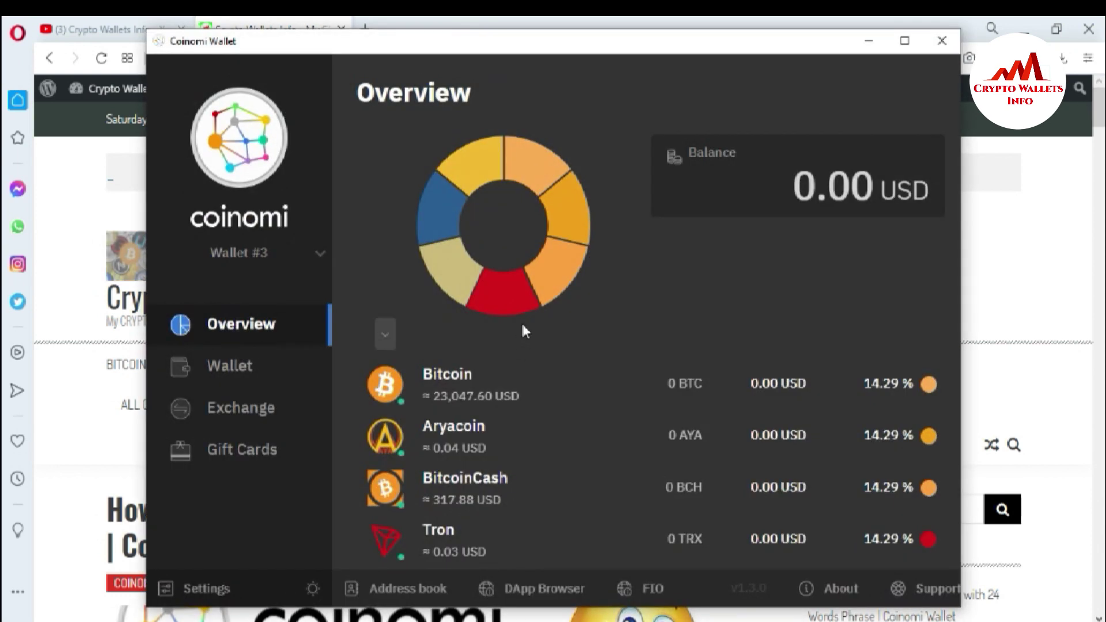
mouse_move(517, 268)
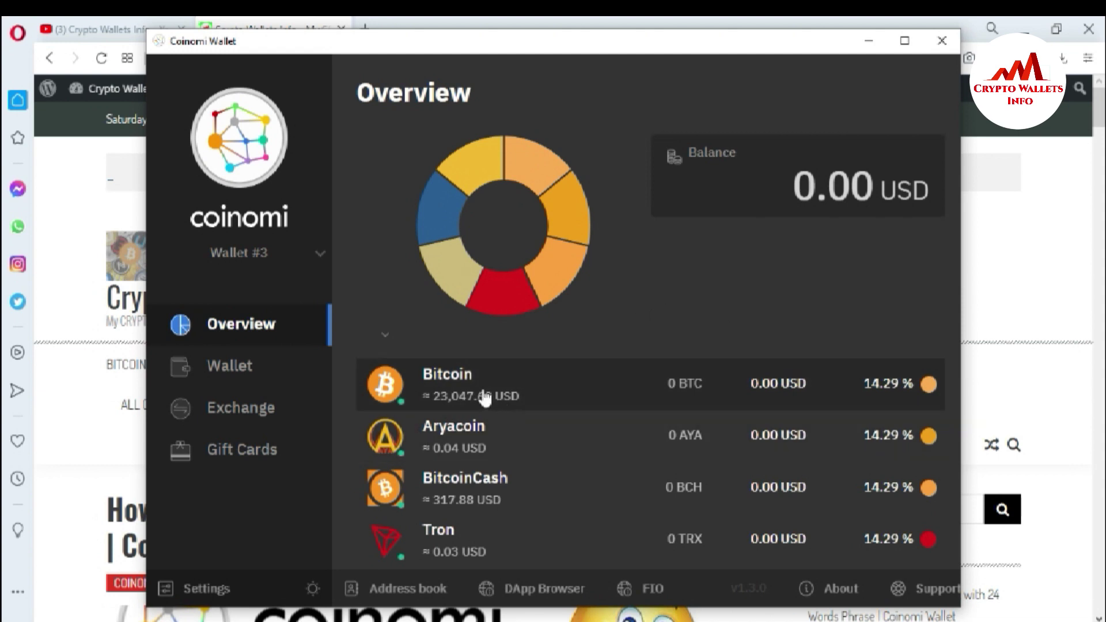
left_click(525, 391)
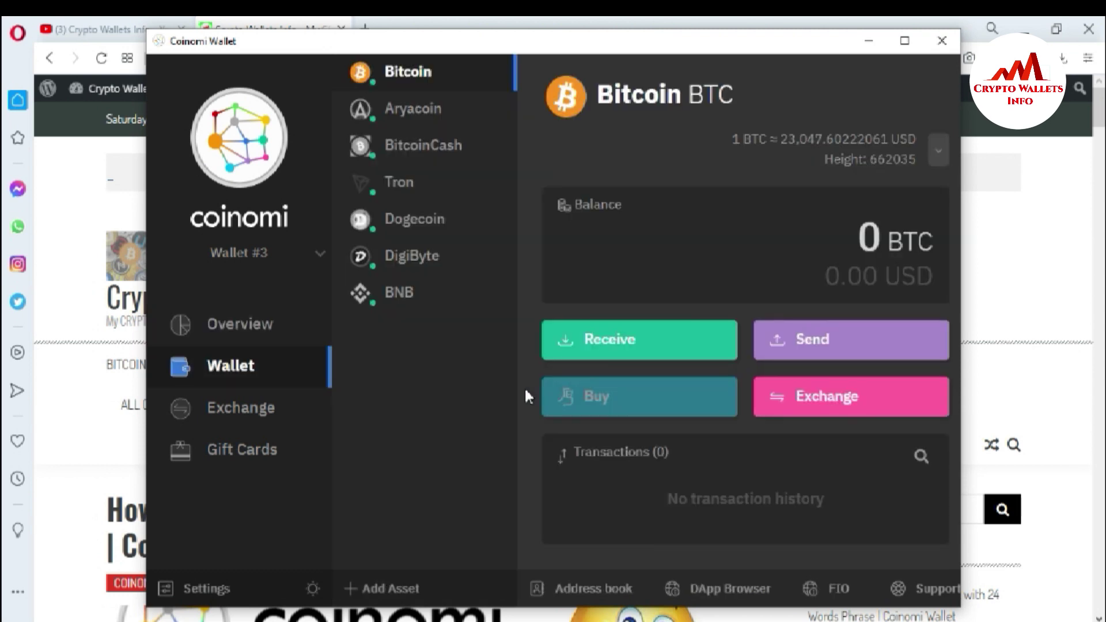
left_click(937, 158)
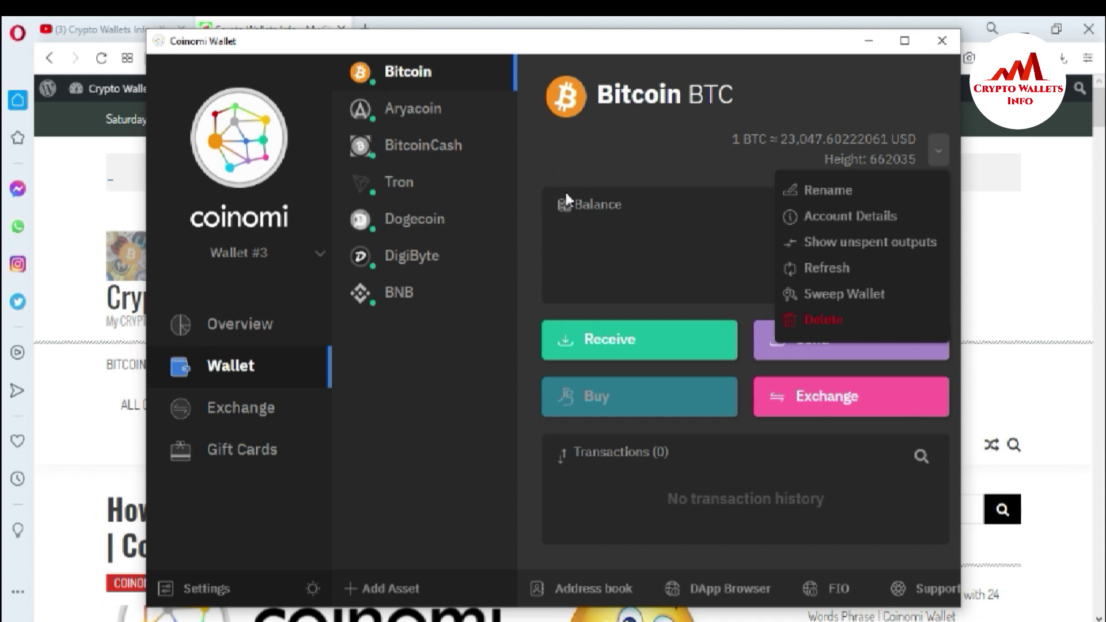
left_click(675, 254)
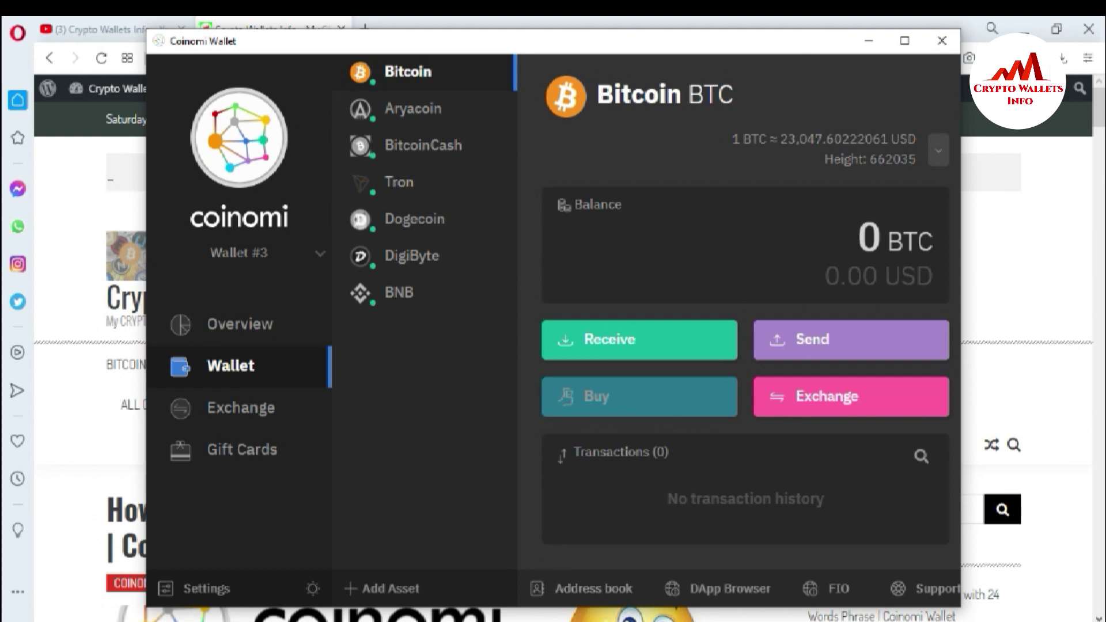
key("alt+Tab")
left_click_drag(221, 84, 386, 305)
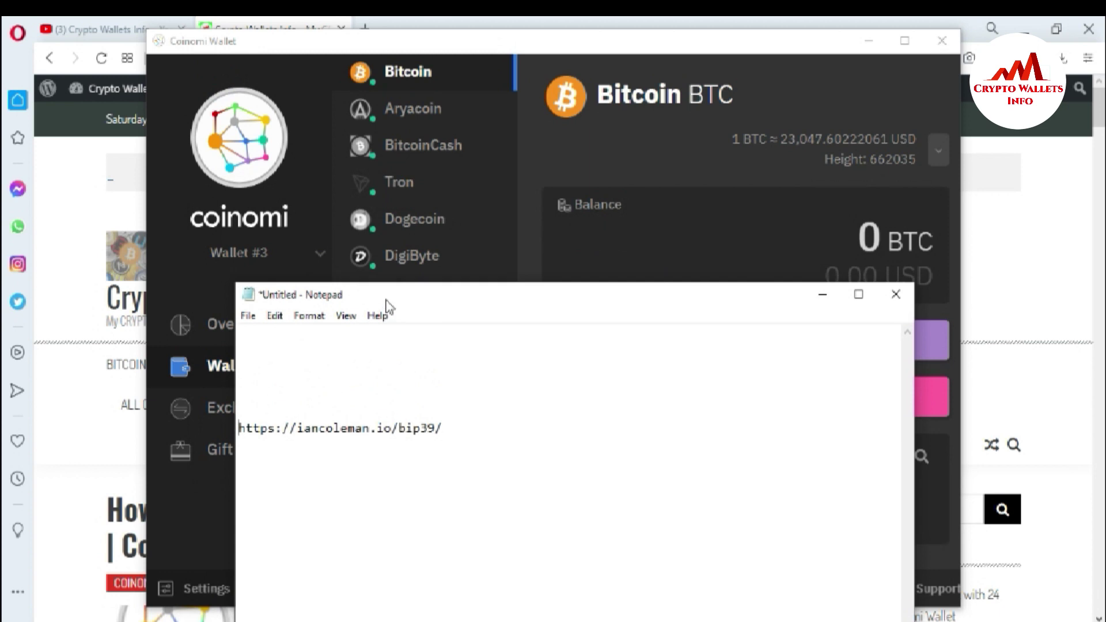
left_click(822, 295)
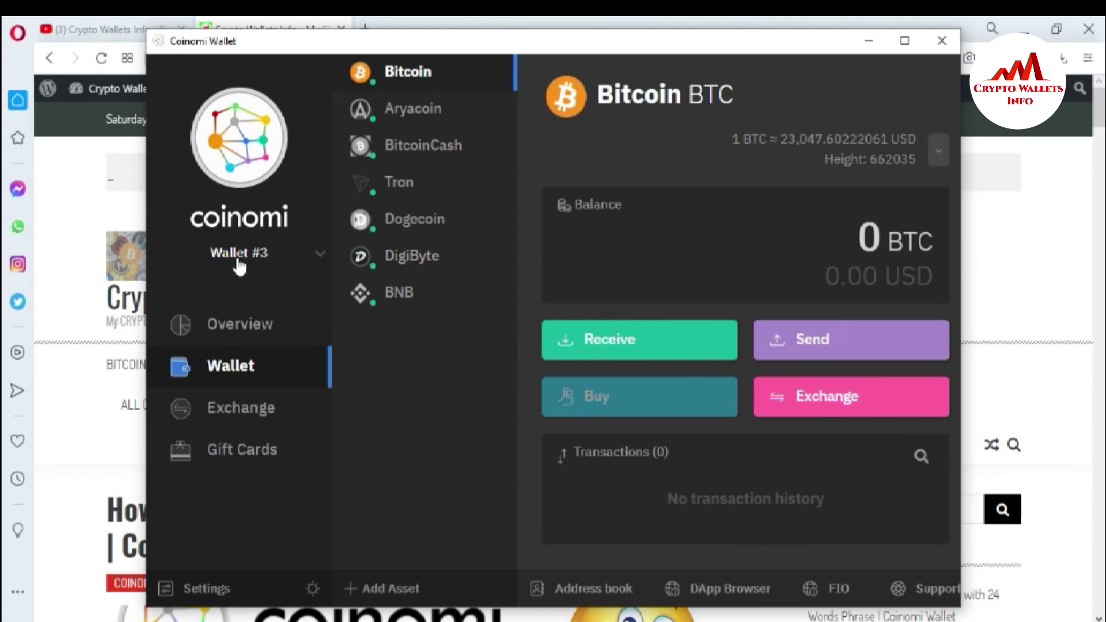
left_click(320, 258)
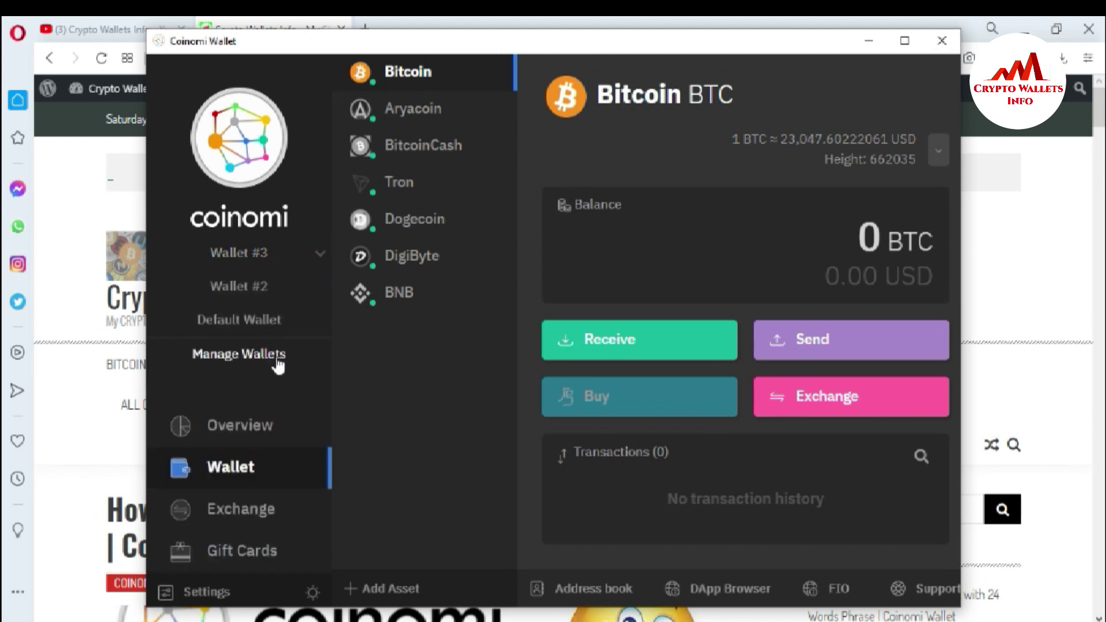
Step: In Manage Wallets, choose Backup for Wallet #3 to bring up the recovery-phrase warning
left_click(252, 356)
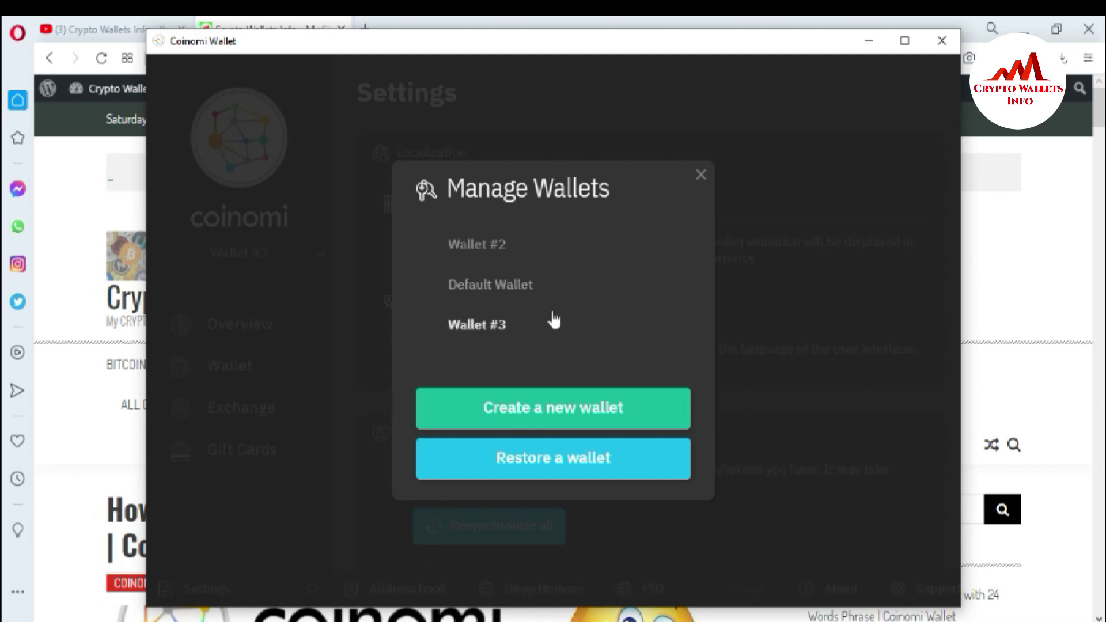
left_click(479, 332)
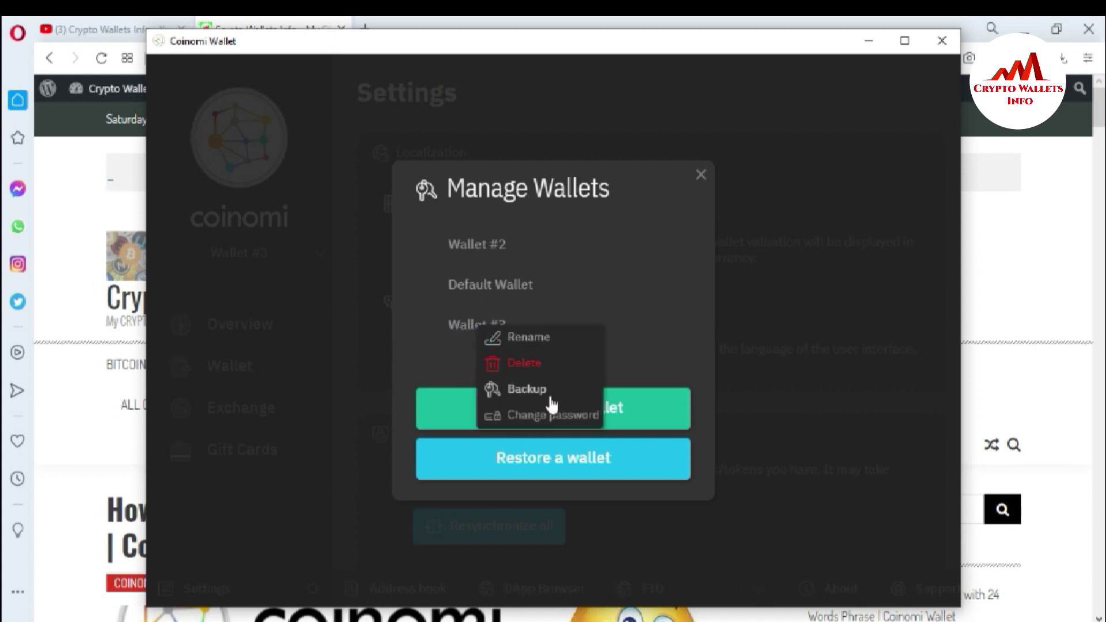
left_click(528, 392)
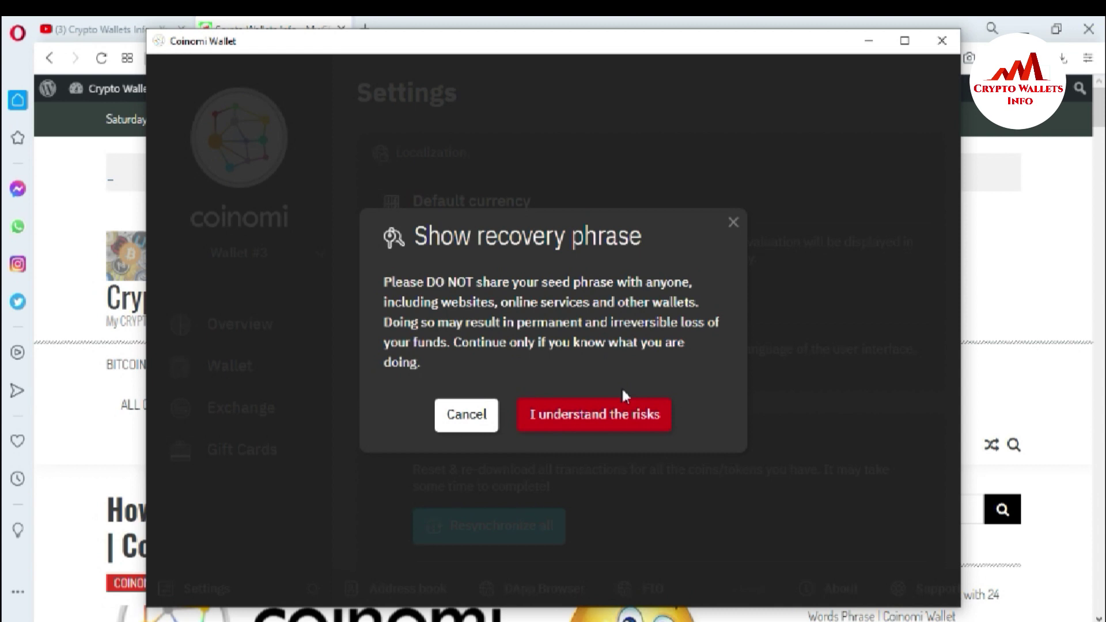
Step: Accept the risks, unlock Wallet #3 with the wallet password, and select the 24-word phrase
left_click(566, 430)
left_click(496, 340)
type("•••••••••••••••")
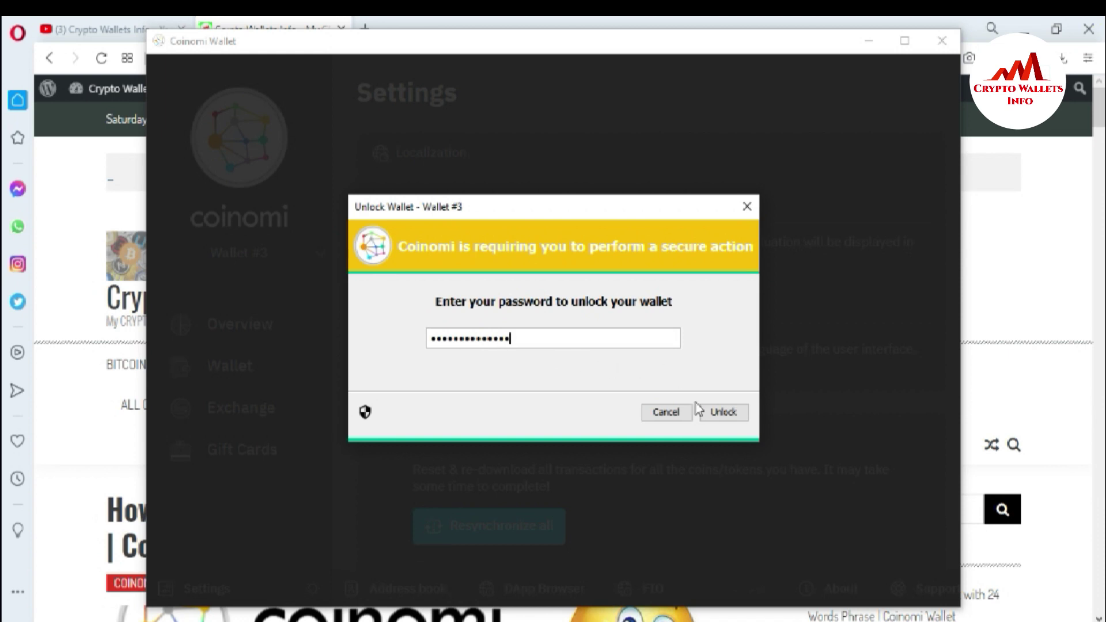
left_click(713, 413)
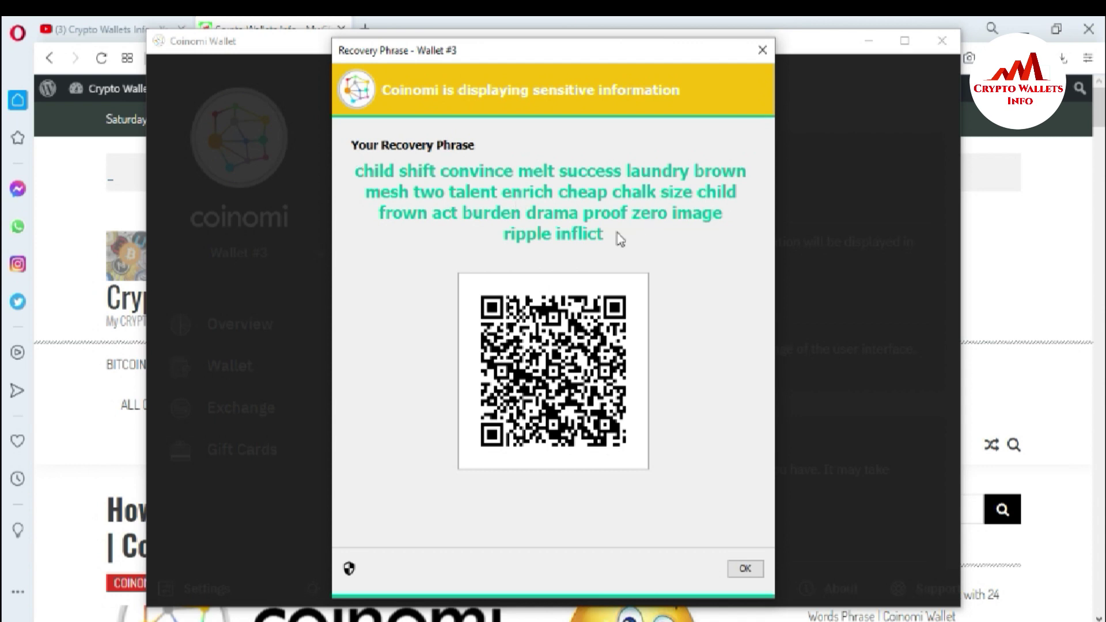
left_click_drag(619, 239, 349, 175)
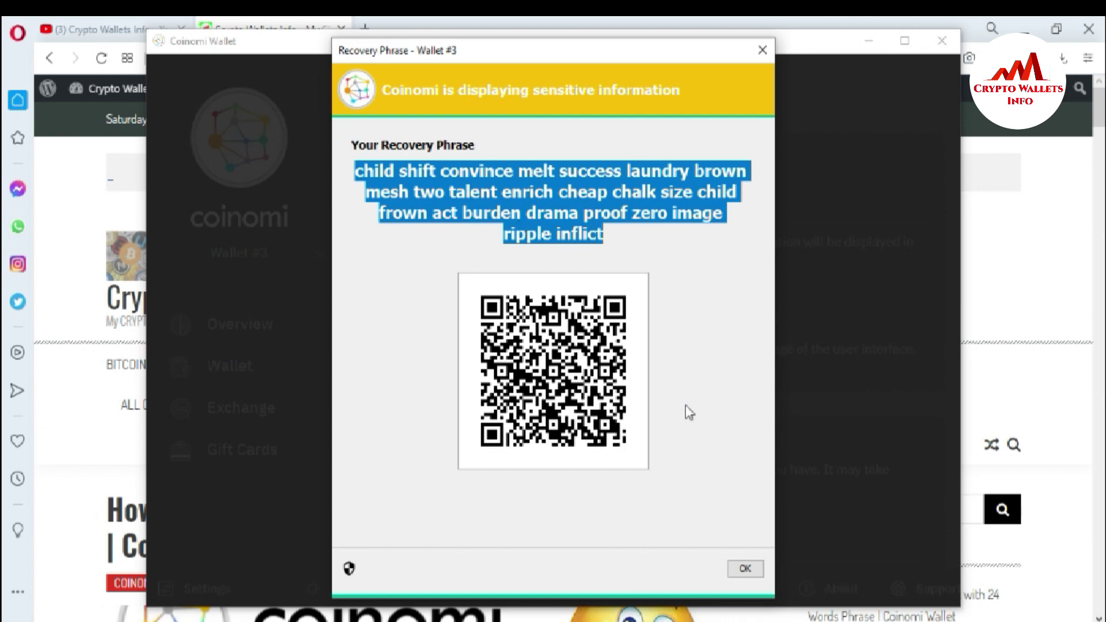
Step: Paste the recovery phrase into the Notepad notes and rearrange the windows
key("alt+Tab")
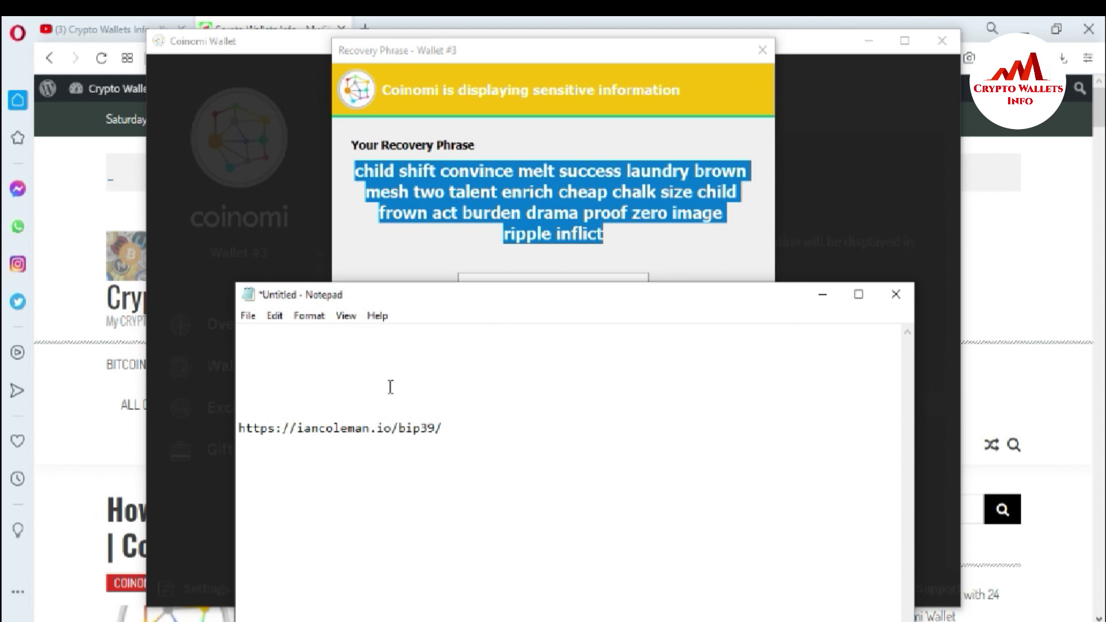
left_click(299, 357)
key("ctrl+v")
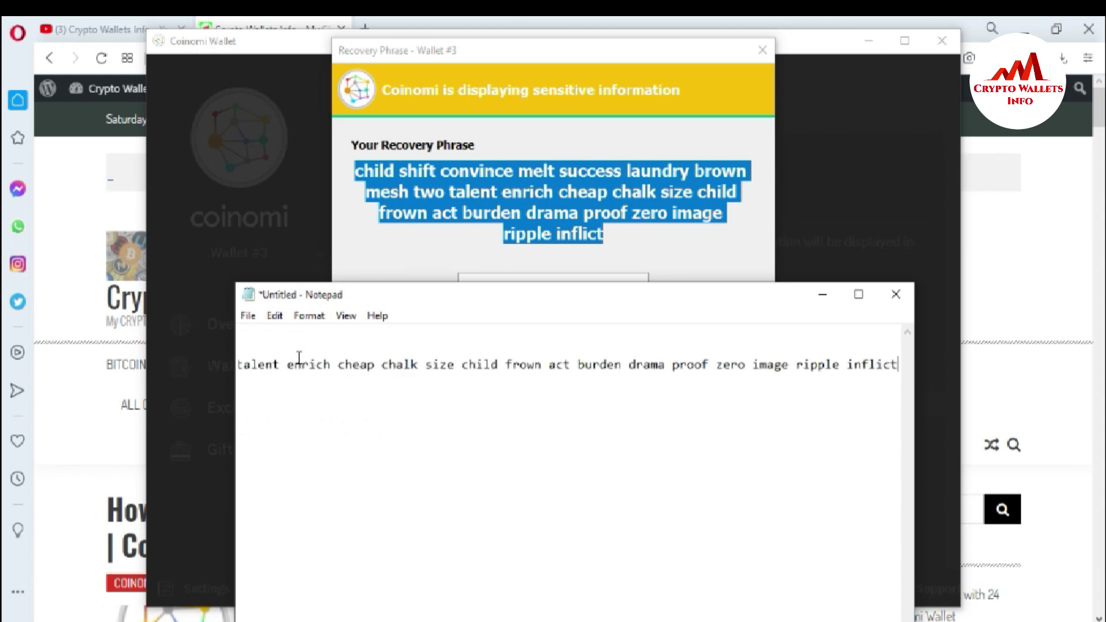
left_click_drag(585, 284, 586, 148)
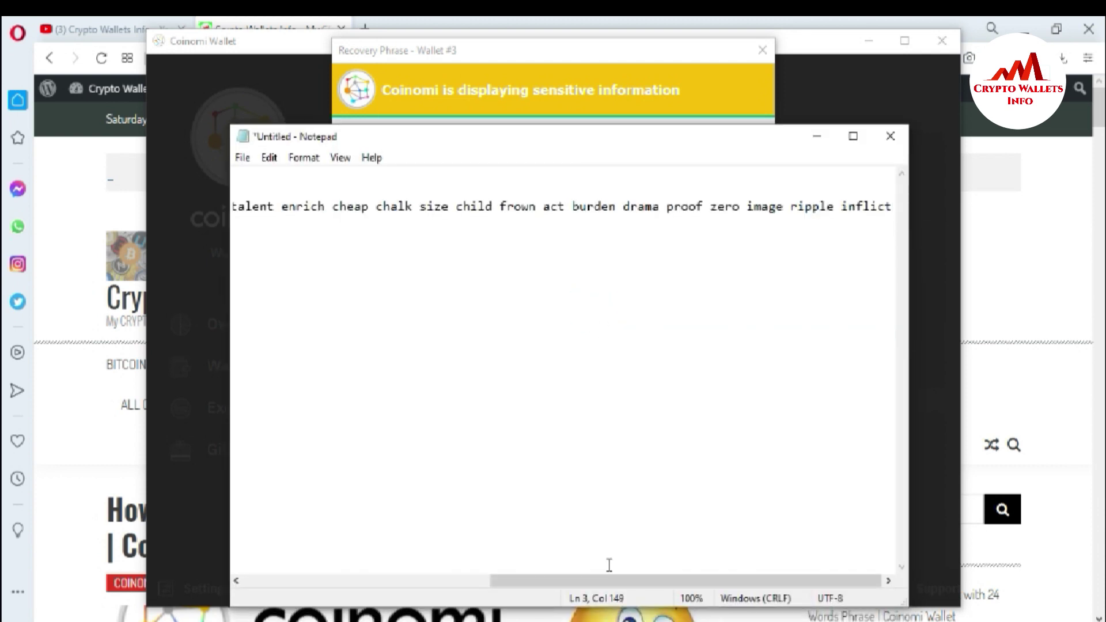
left_click_drag(605, 581, 358, 574)
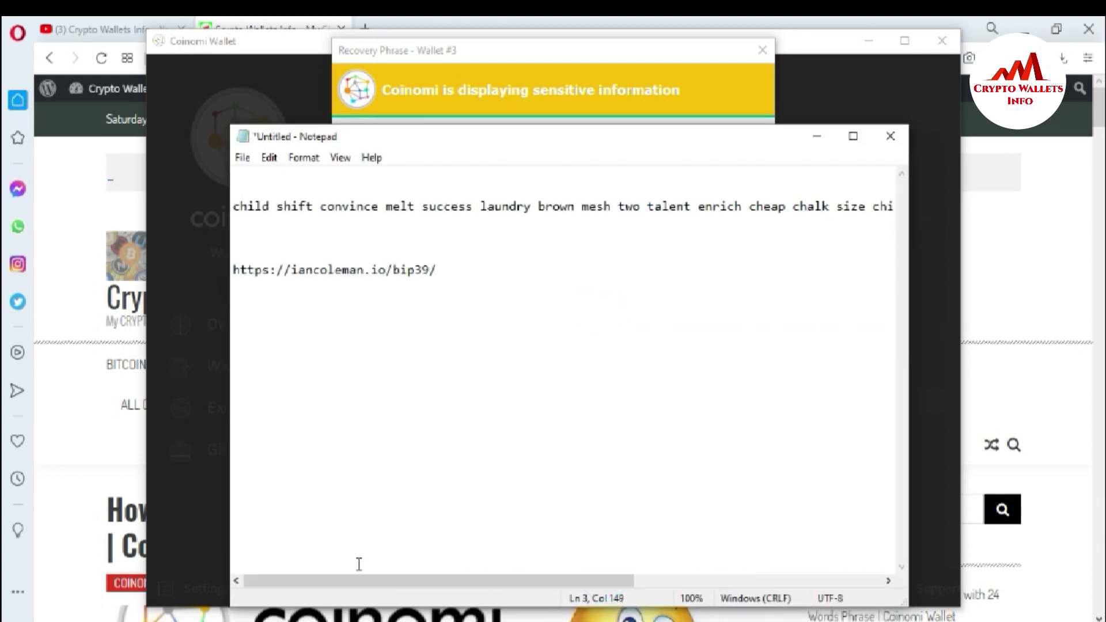
left_click(370, 585)
left_click_drag(411, 139, 413, 146)
left_click_drag(427, 183, 444, 301)
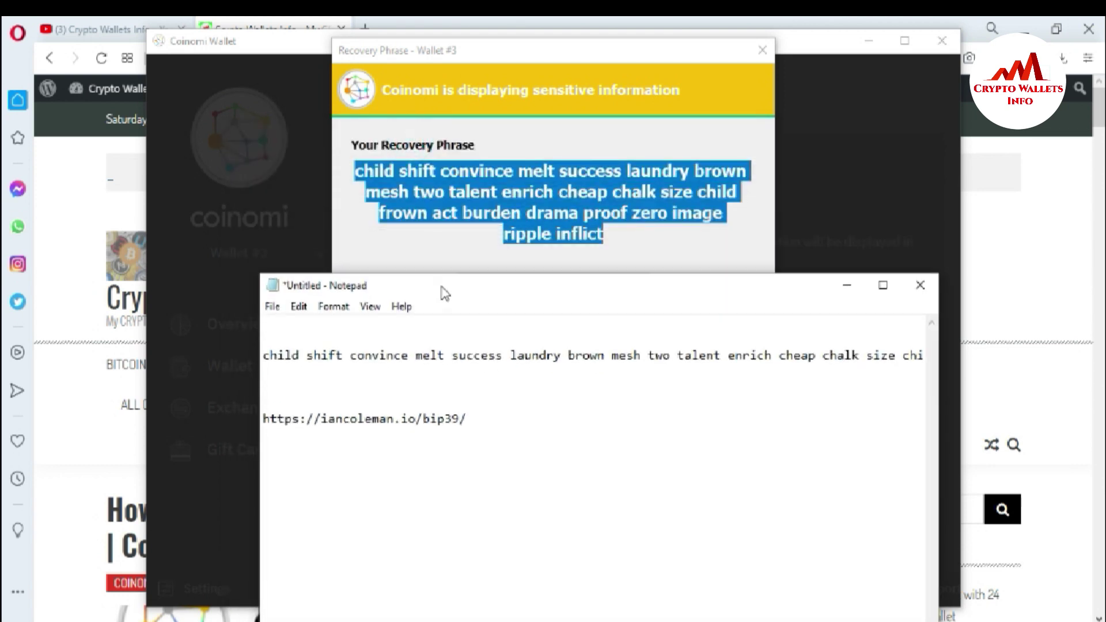
Step: Load the iancoleman.io/bip39 link from Notepad in a new browser tab
mouse_move(468, 417)
left_mouse_down()
mouse_move(277, 418)
mouse_move(459, 435)
left_mouse_up()
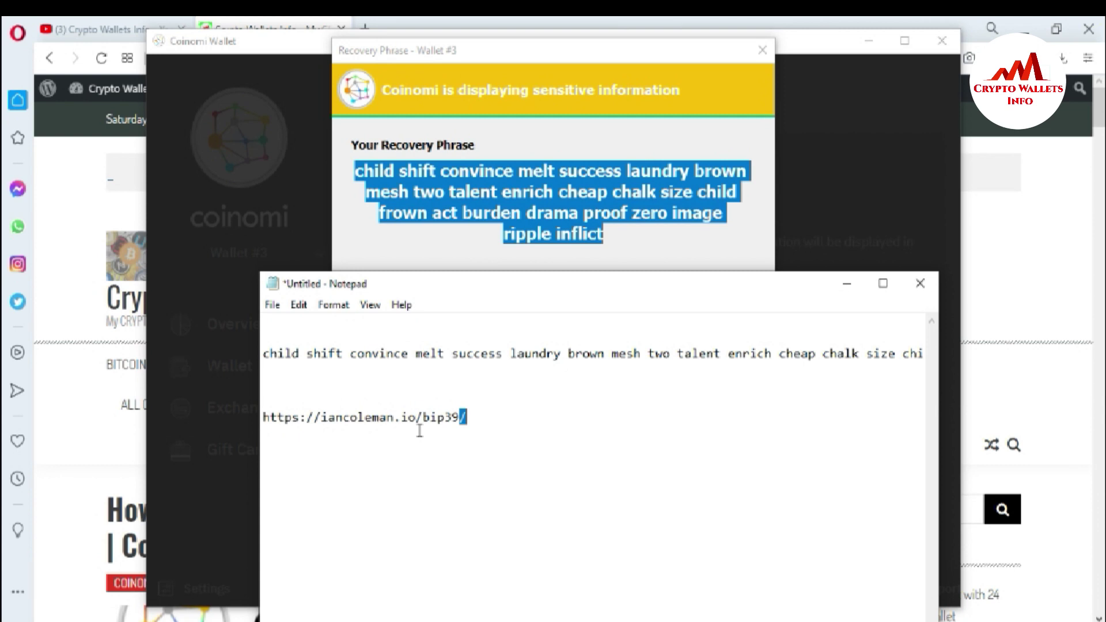
left_click_drag(469, 414, 264, 416)
key("ctrl+c")
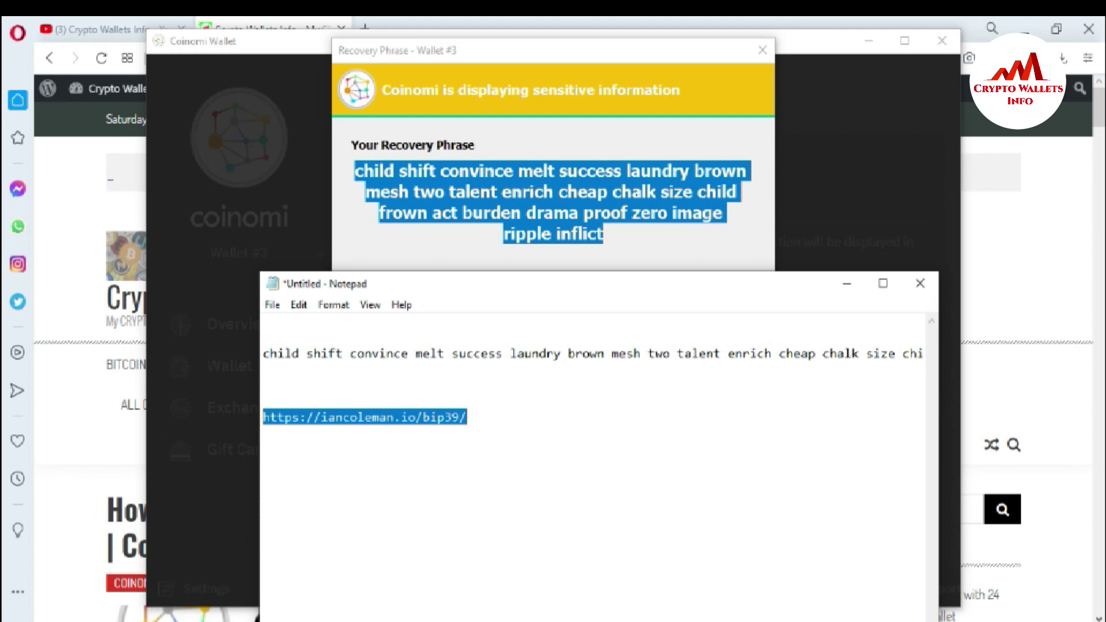
left_click(663, 23)
left_click(361, 29)
key("ctrl+v")
key("Return")
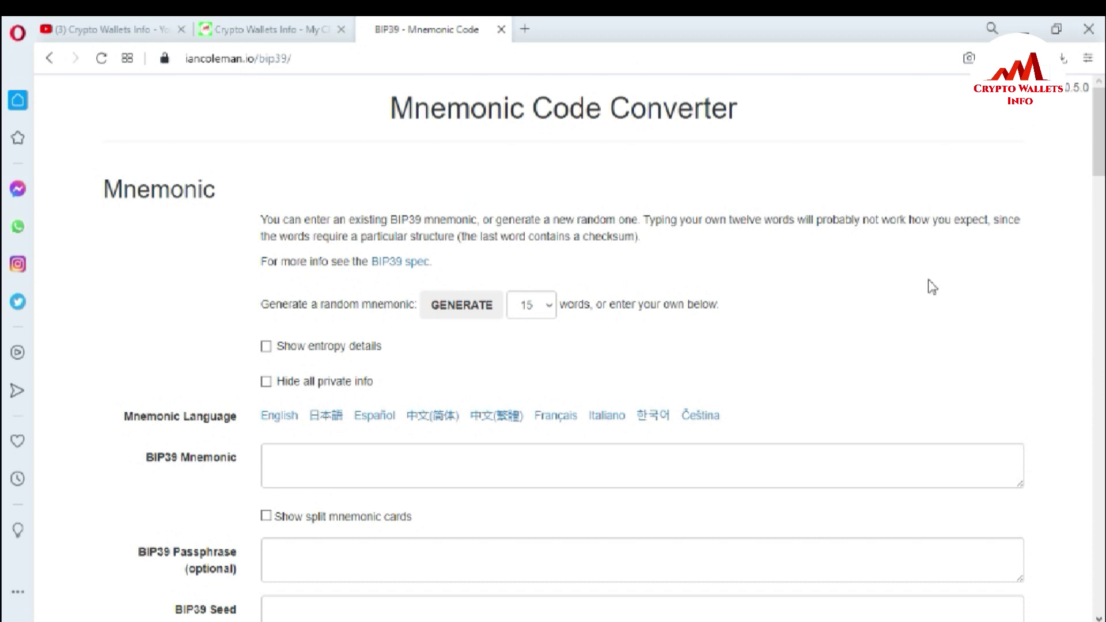
Step: Paste the 24-word phrase from Notepad into the converter's BIP39 Mnemonic box
key("alt+Tab")
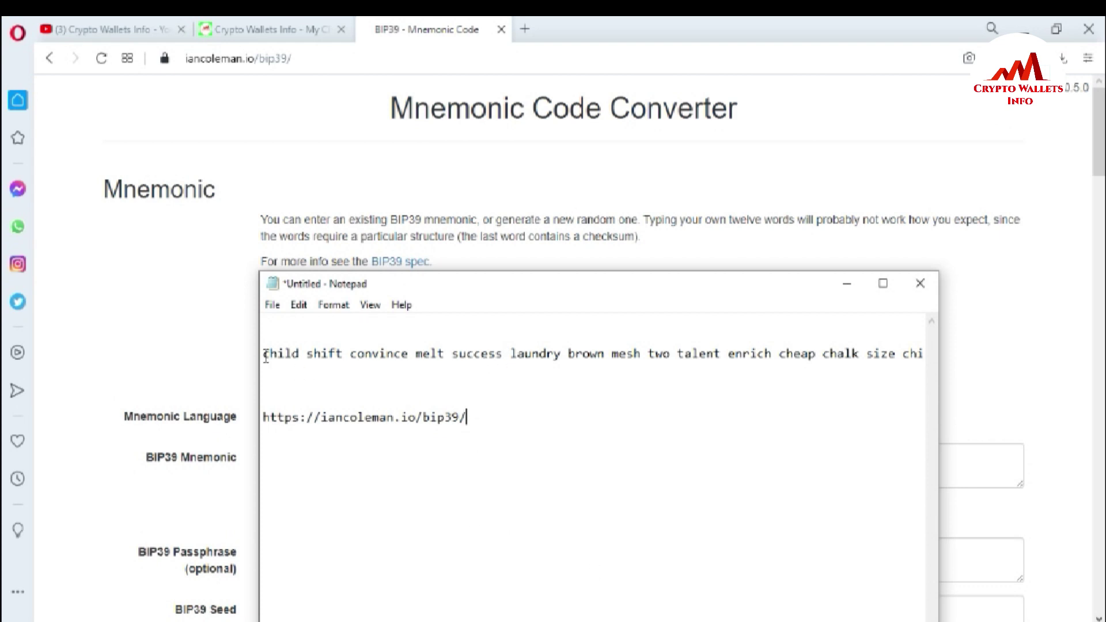
left_click_drag(266, 356, 998, 350)
key("ctrl+c")
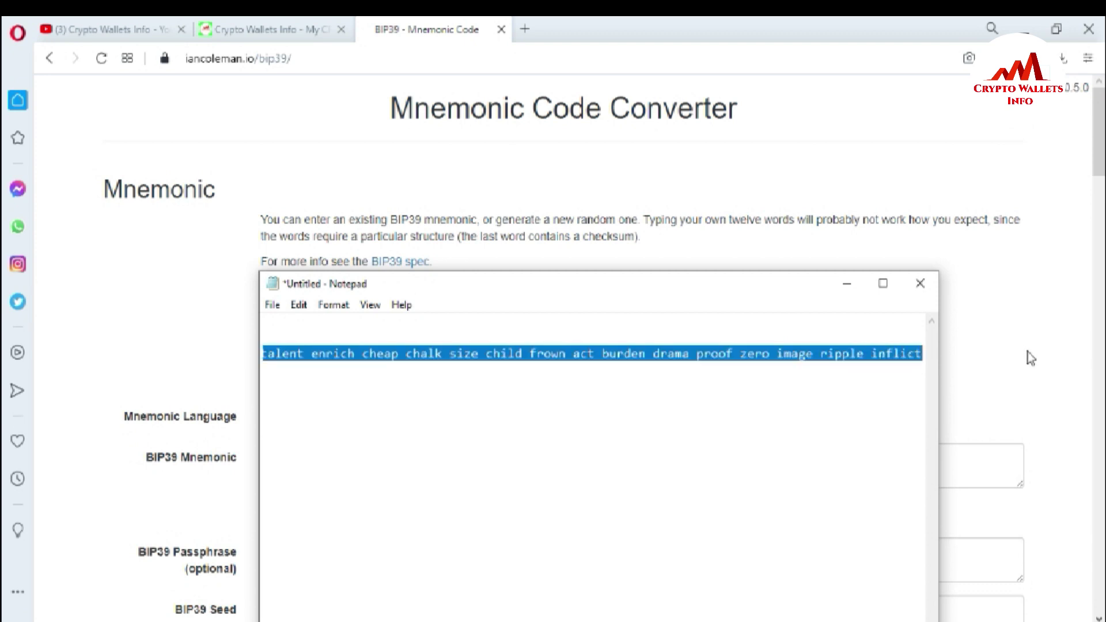
left_click(847, 284)
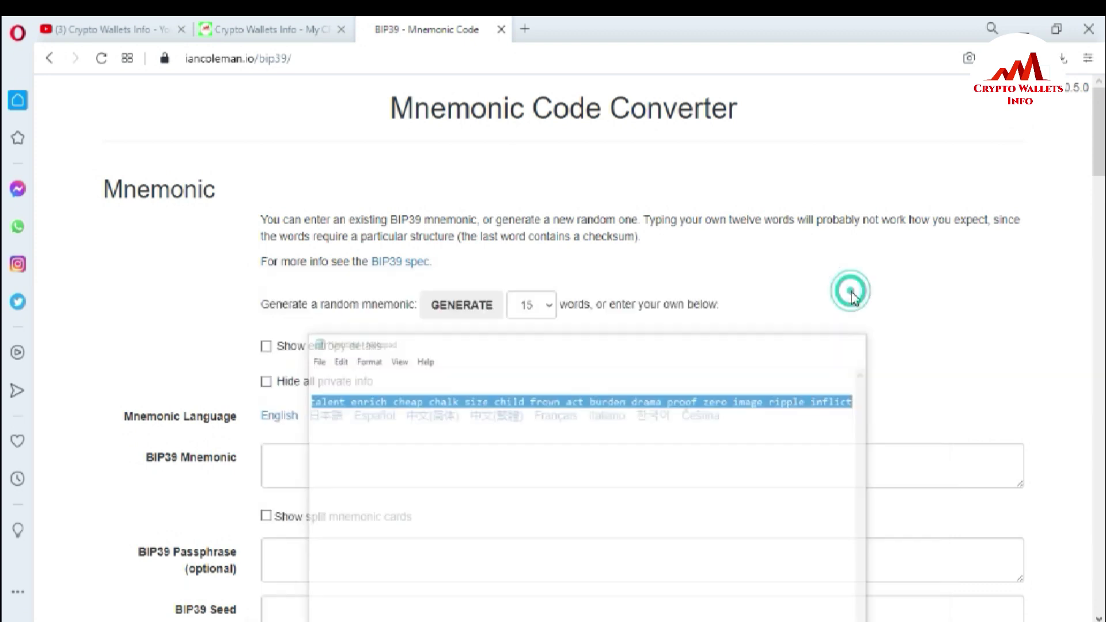
left_click(342, 464)
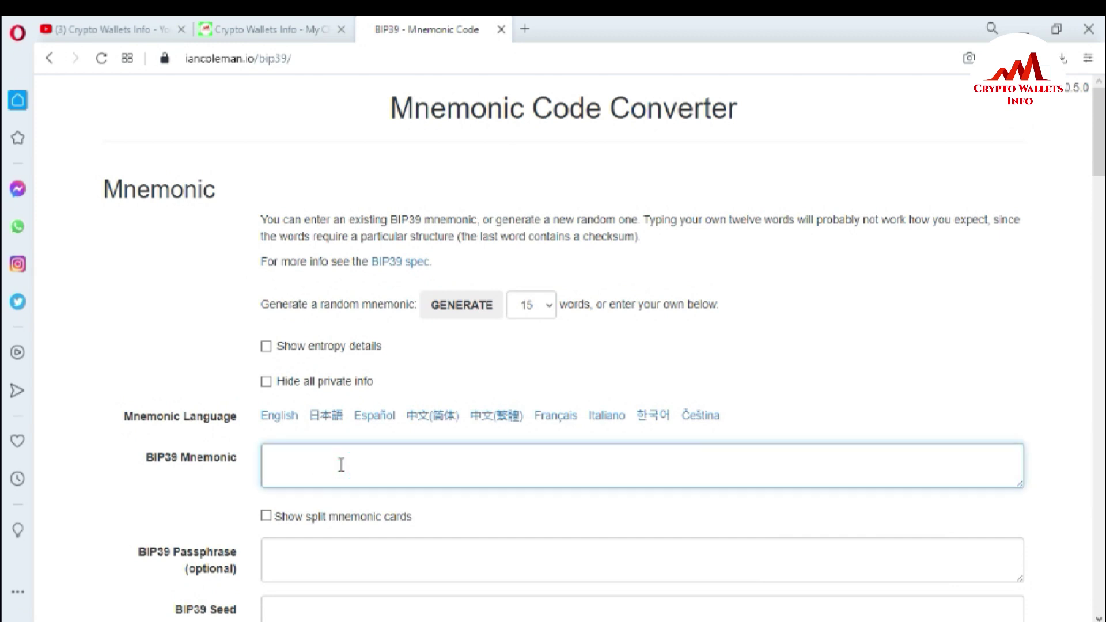
key("ctrl+v")
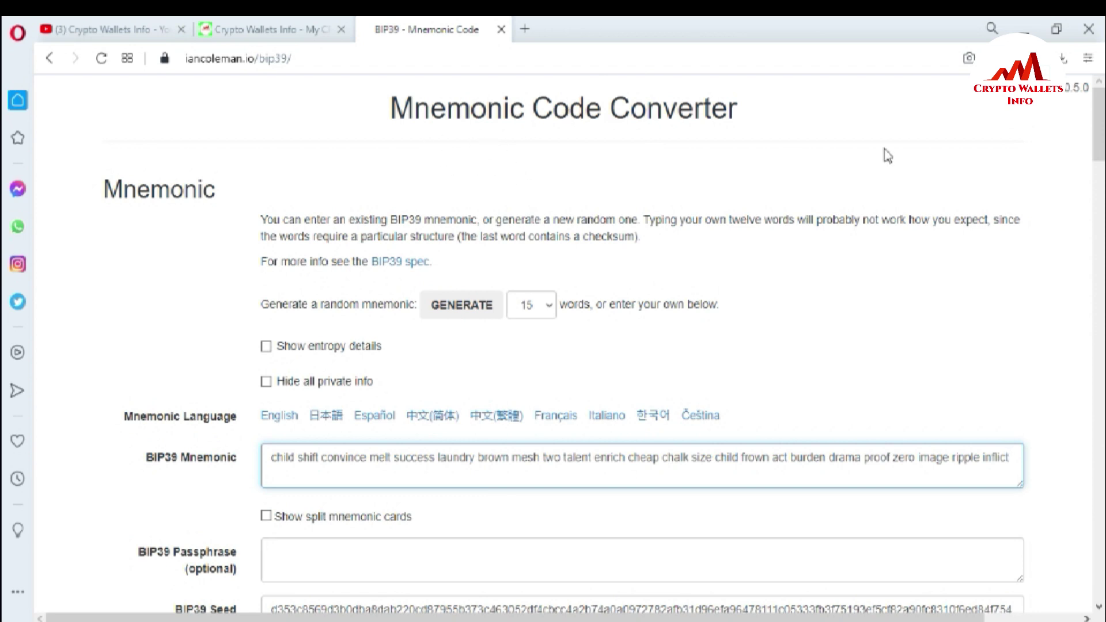
Step: Review the derived BIP39 seed and BIP44 keys, then return to Coinomi's phrase window
scroll(231, 167, "down", 3)
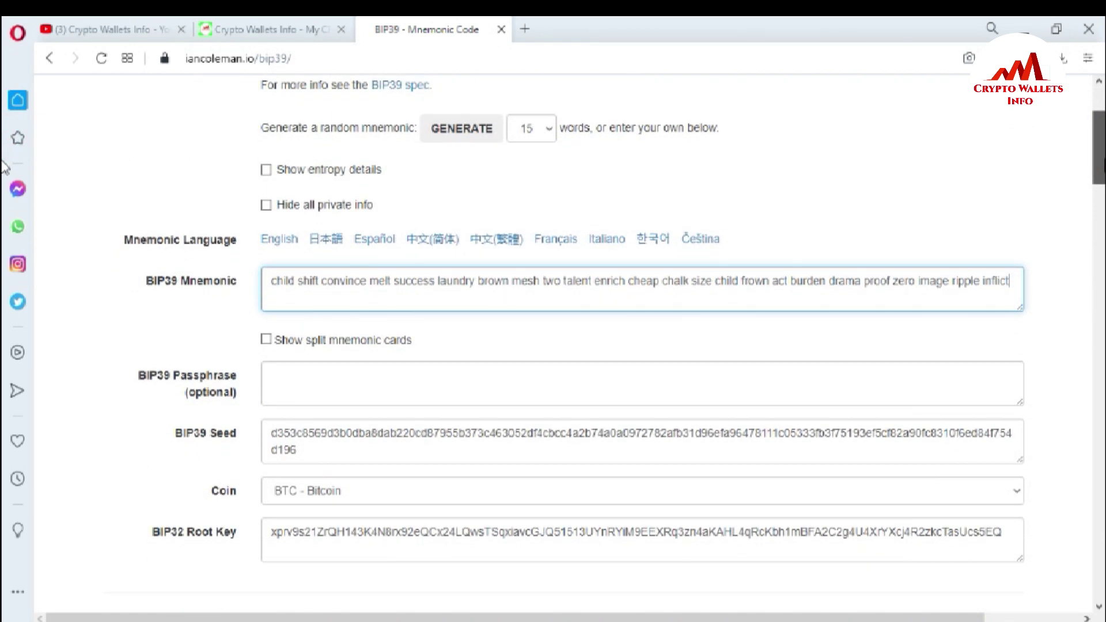
scroll(3, 167, "down", 8)
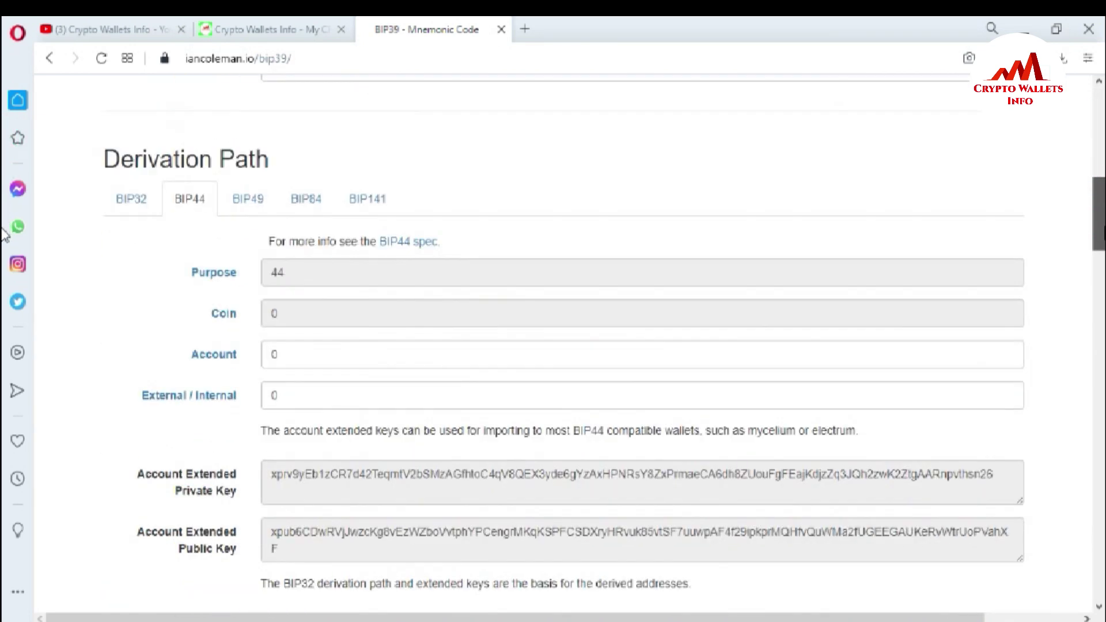
scroll(3, 233, "down", 1)
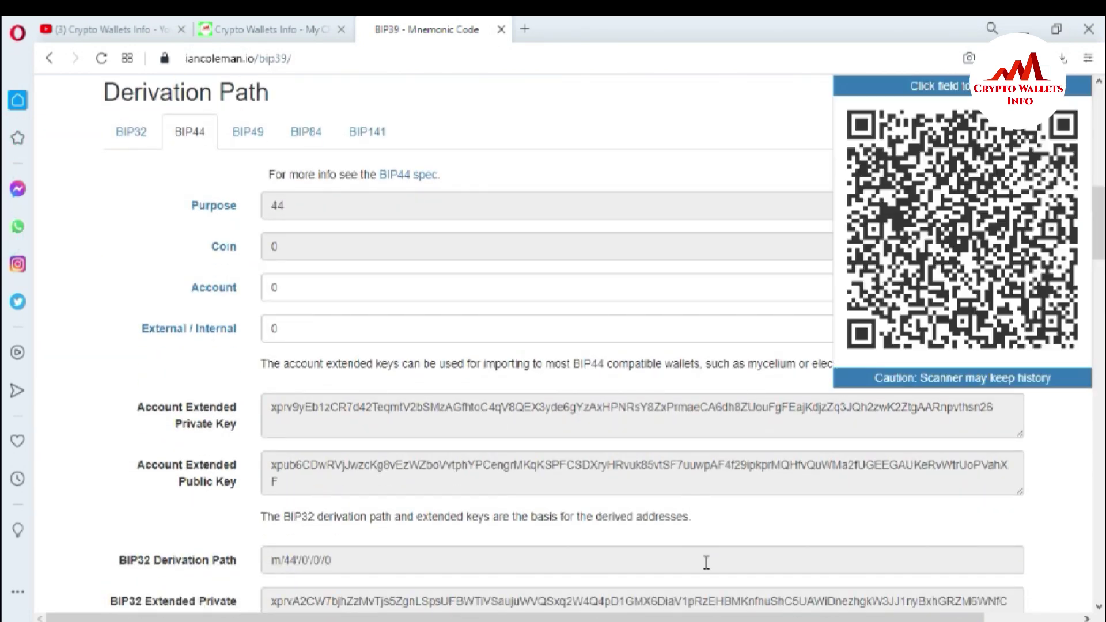
left_click(749, 547)
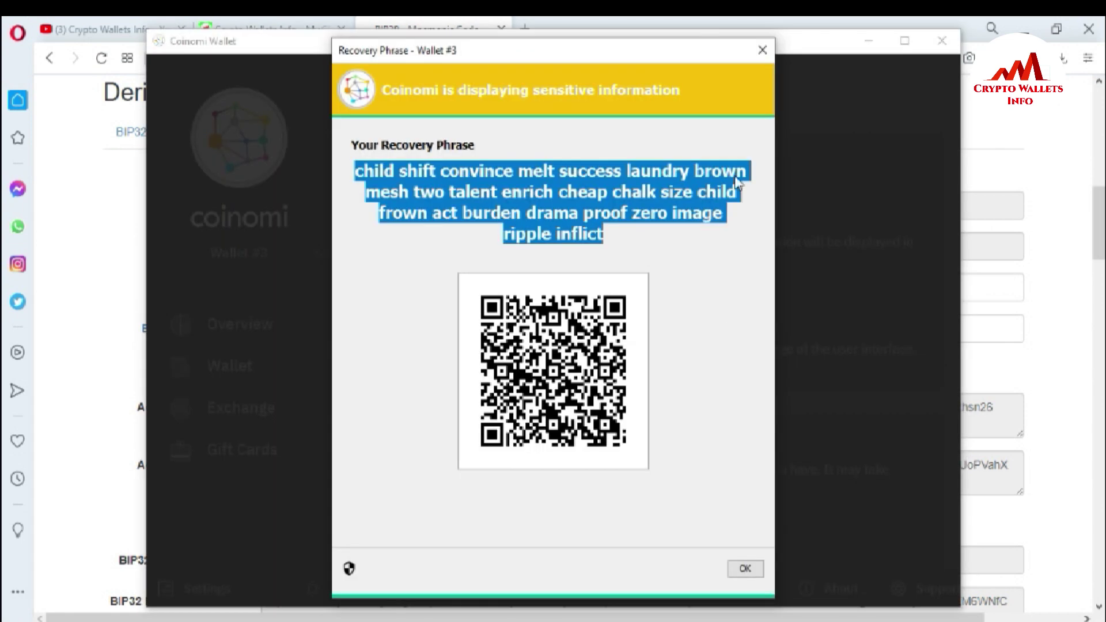
Step: Close the backup dialogs, then open Tron's Receive (TRX) dialog and copy its address
left_click(762, 51)
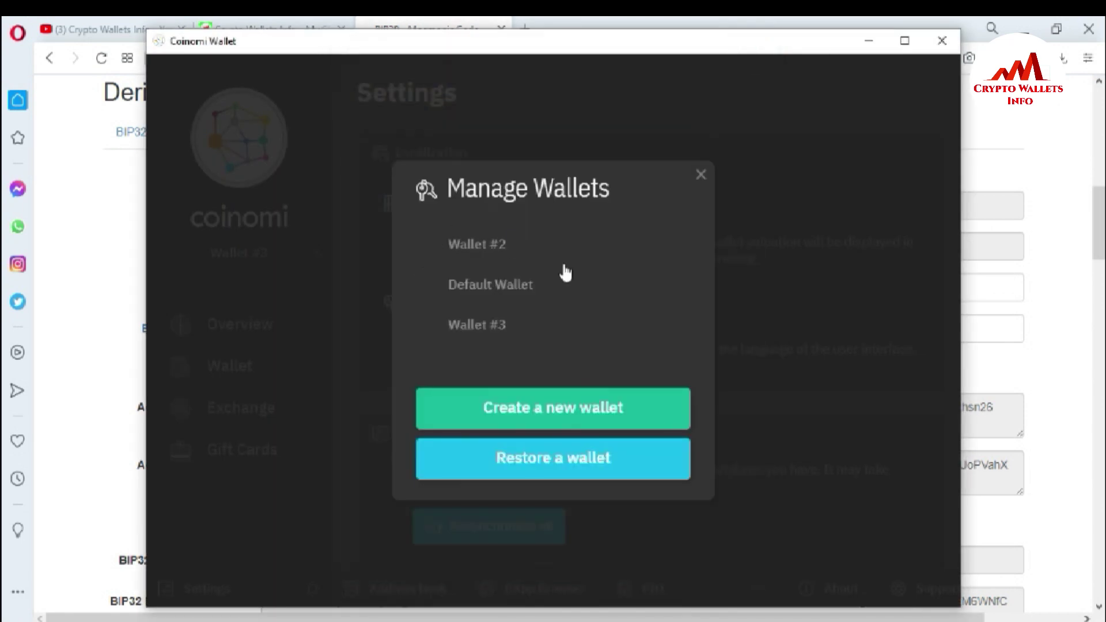
left_click(702, 178)
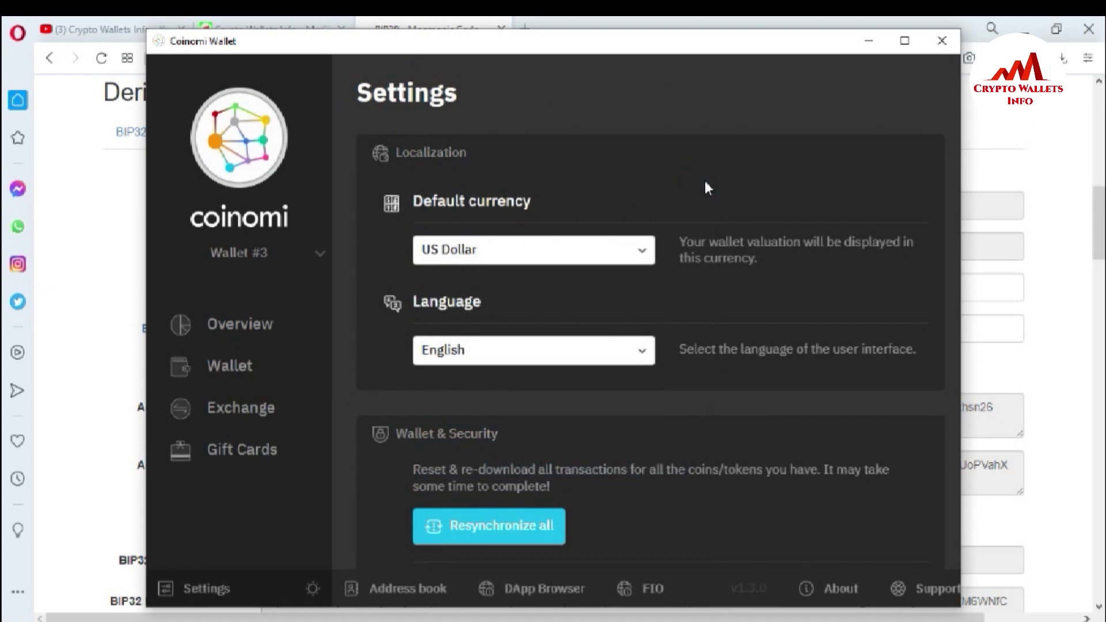
left_click(226, 368)
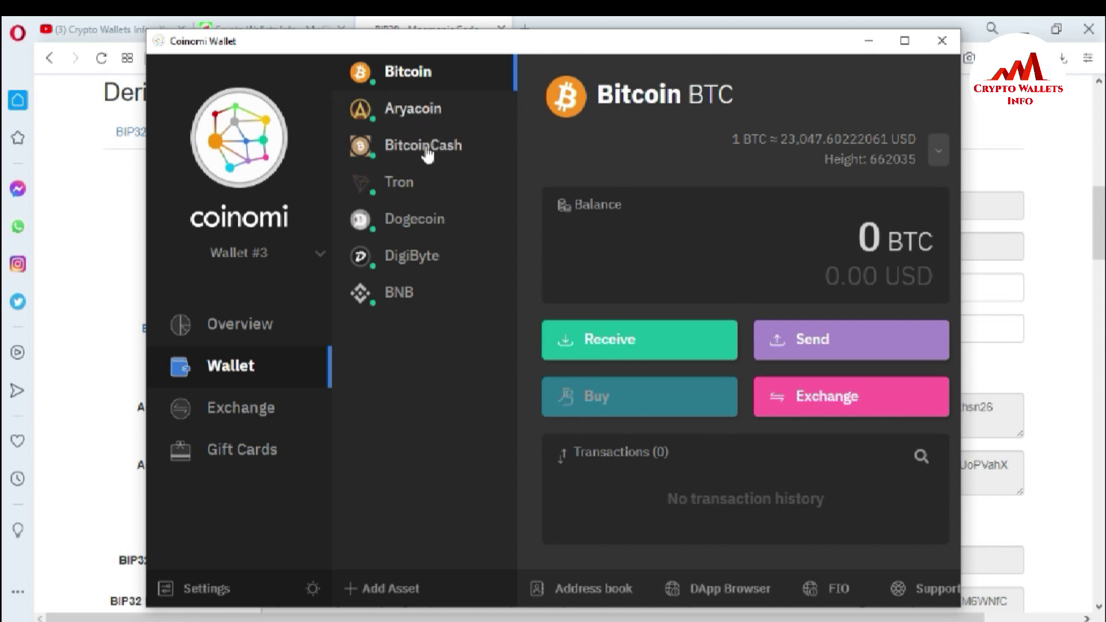
left_click(411, 196)
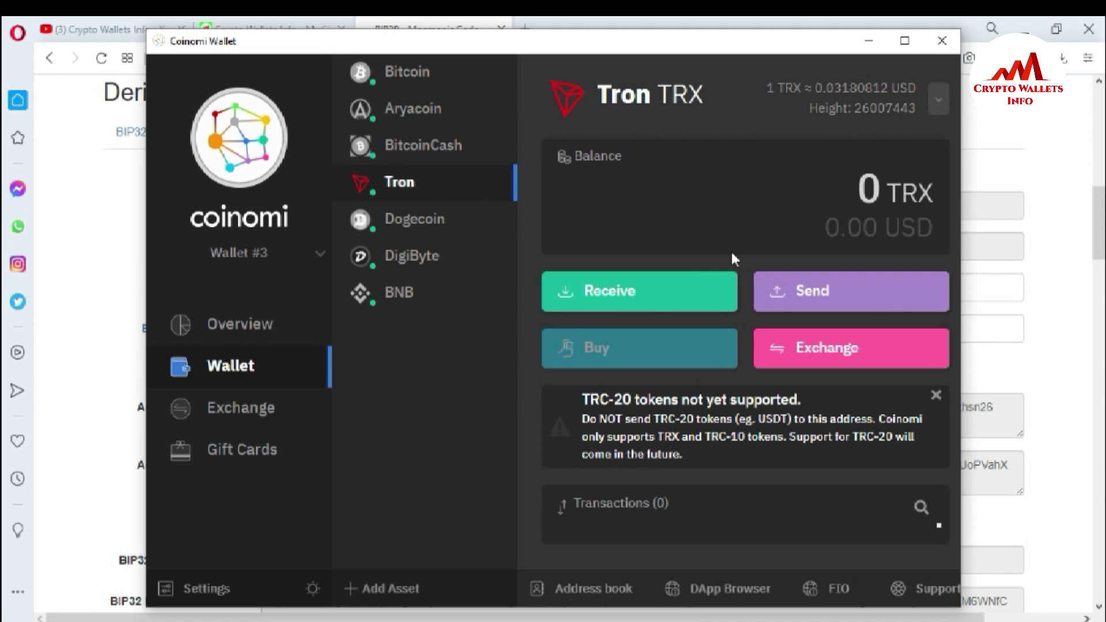
left_click(646, 307)
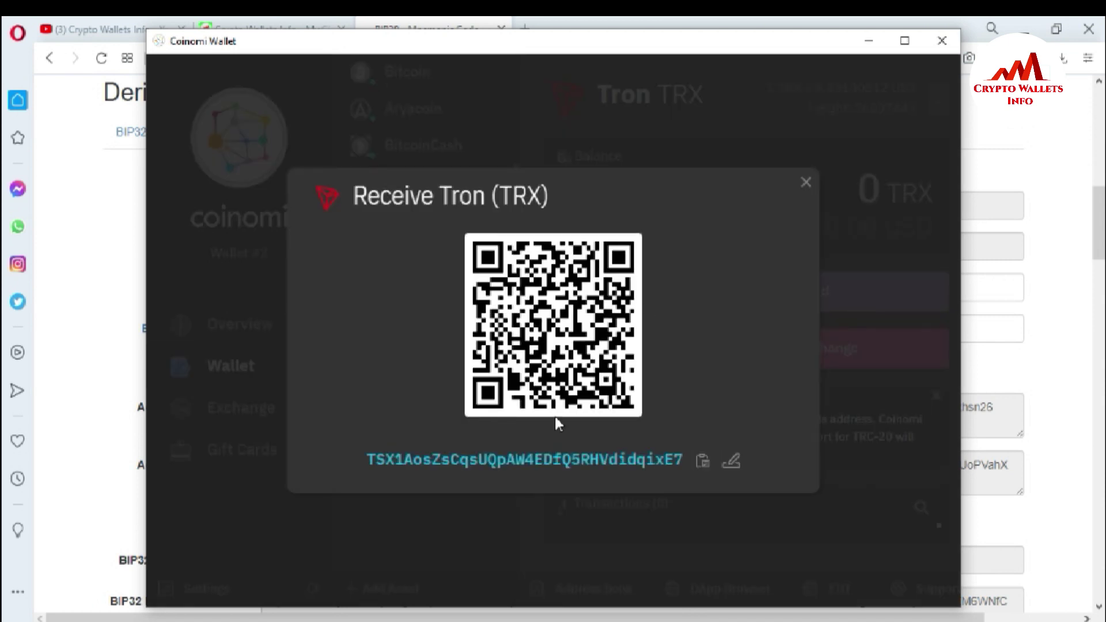
left_click(704, 463)
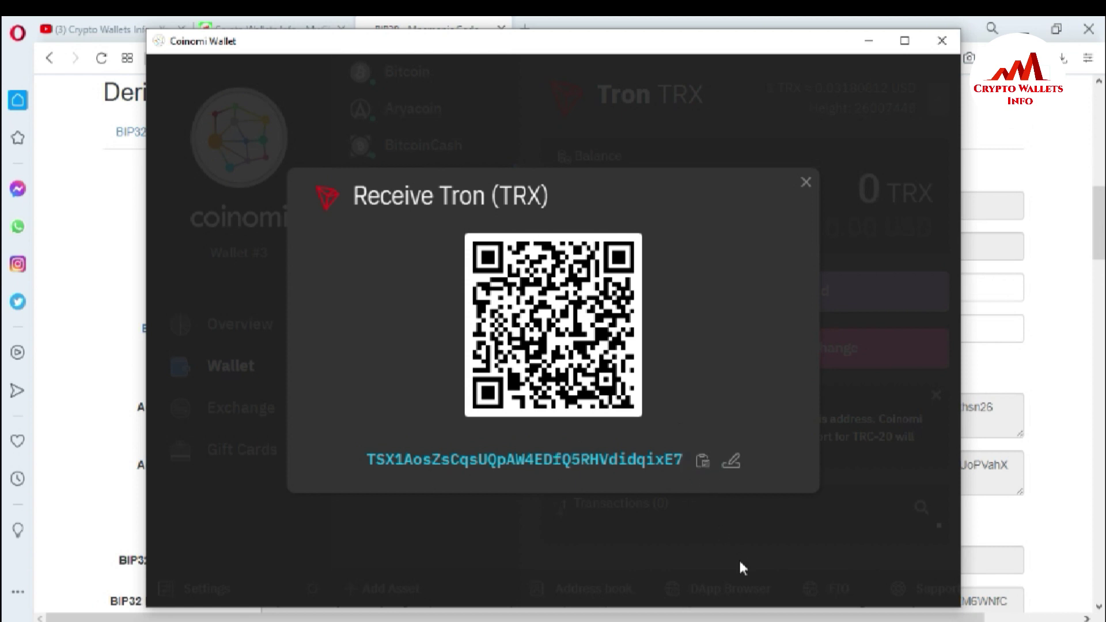
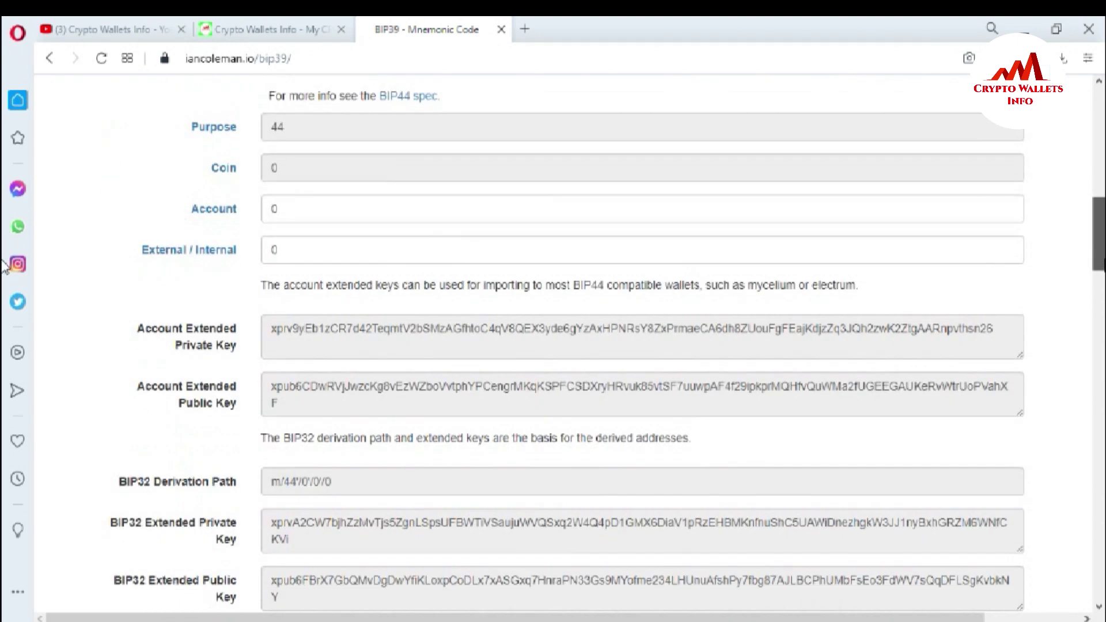
Step: Scroll through the derivation path and Derived Addresses table generated from the 24-word mnemonic
scroll(5, 290, "down", 7)
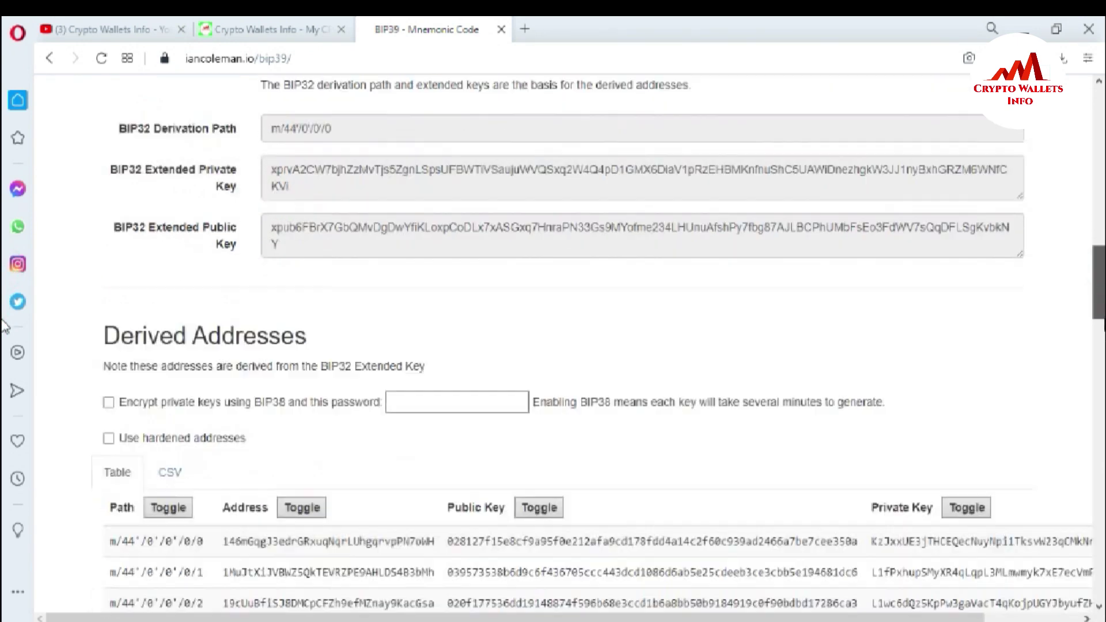
mouse_move(1088, 286)
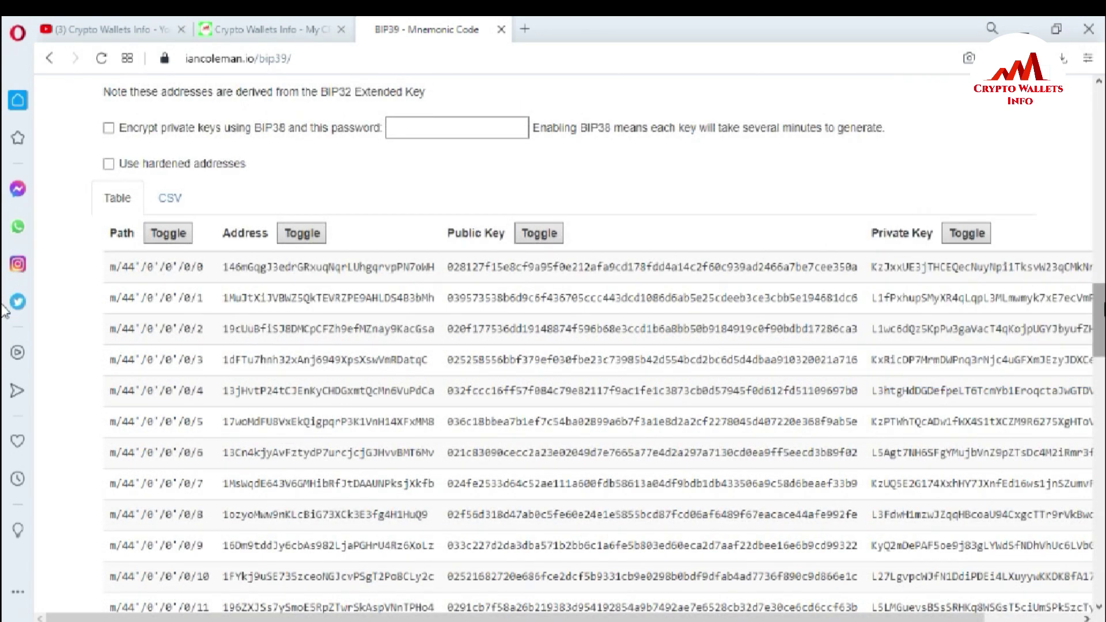
scroll(3, 293, "up", 20)
scroll(4, 149, "down", 3)
scroll(5, 149, "down", 1)
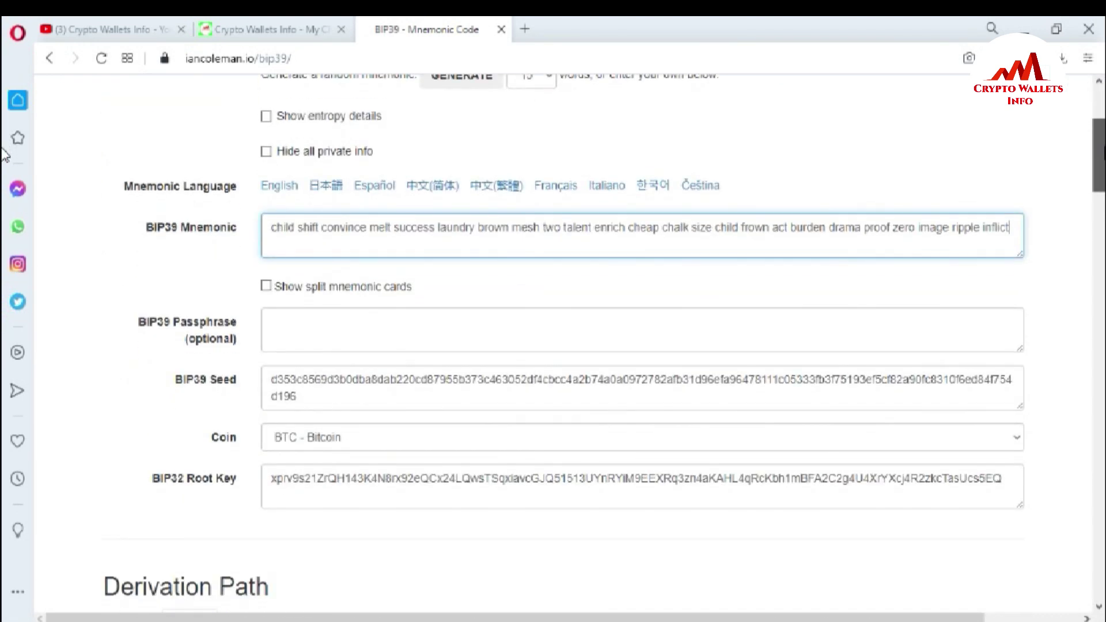
Step: Switch the coin to TRX - Tron
left_click(1017, 442)
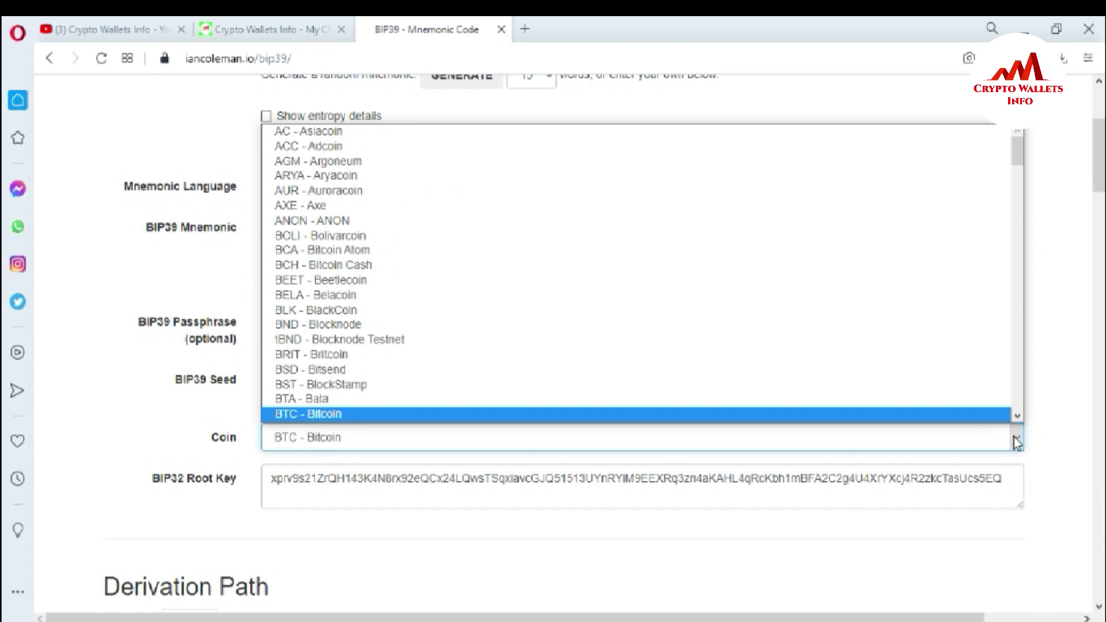
left_click_drag(1016, 420, 1016, 421)
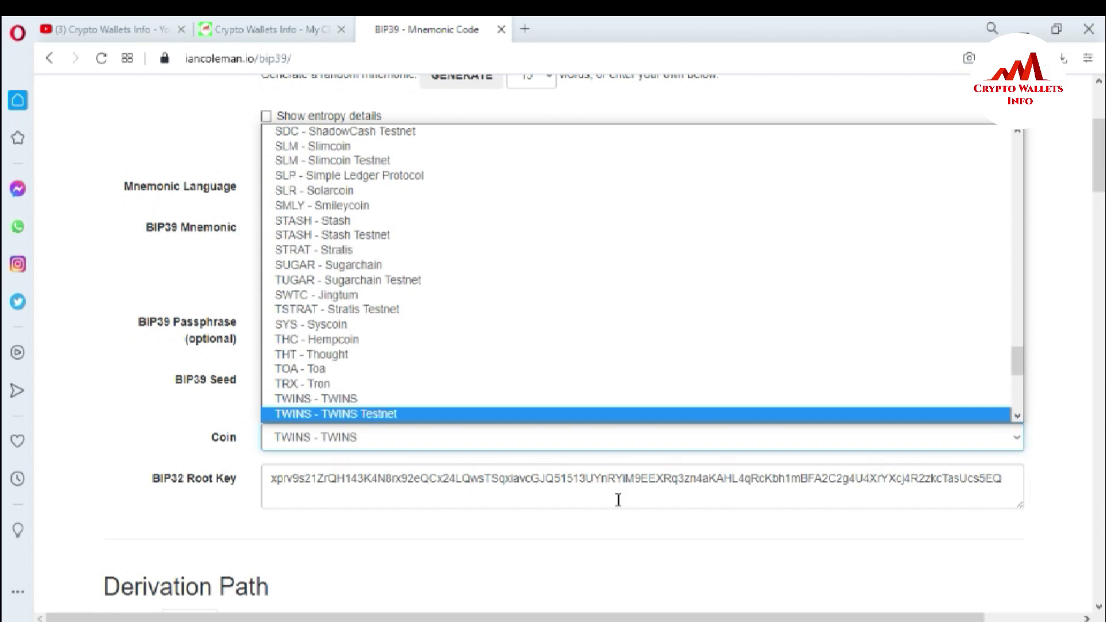
left_click(323, 369)
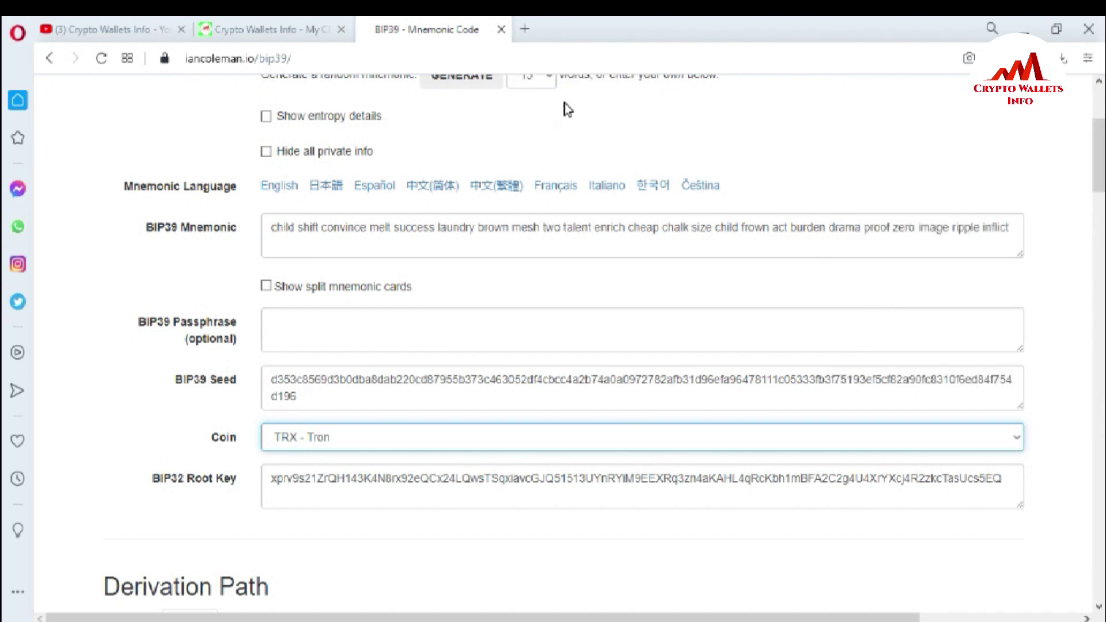
Step: Scroll to the Tron addresses on path m/44'/195'/0'/0 and start a find-in-page search
mouse_move(334, 231)
left_click_drag(1100, 150, 1100, 339)
scroll(355, 195, "up", 2)
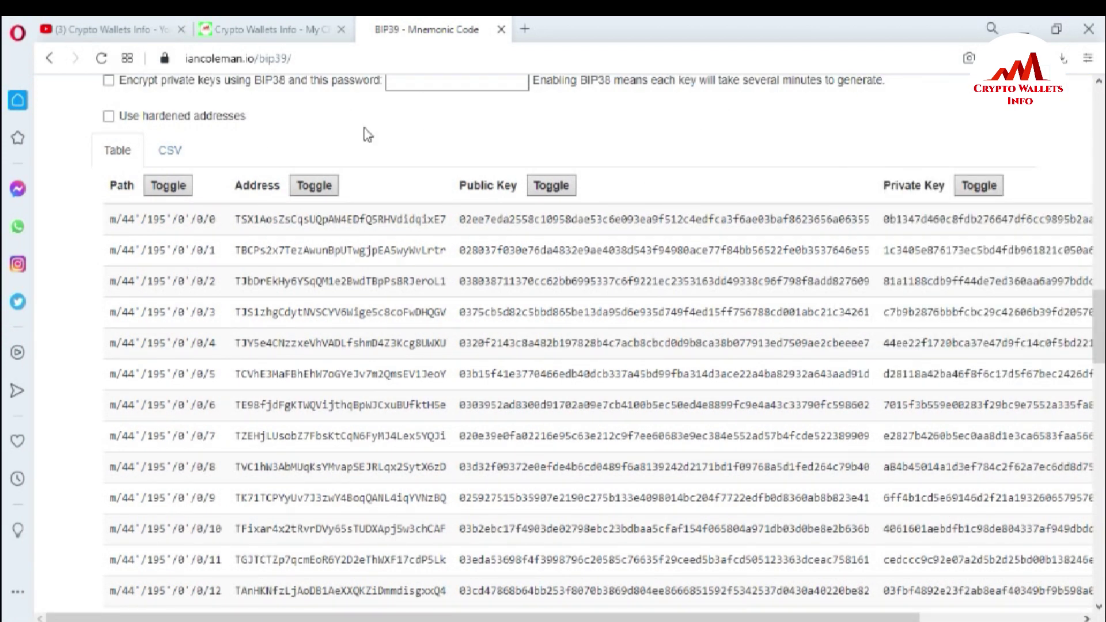
mouse_move(470, 218)
key("ctrl+f")
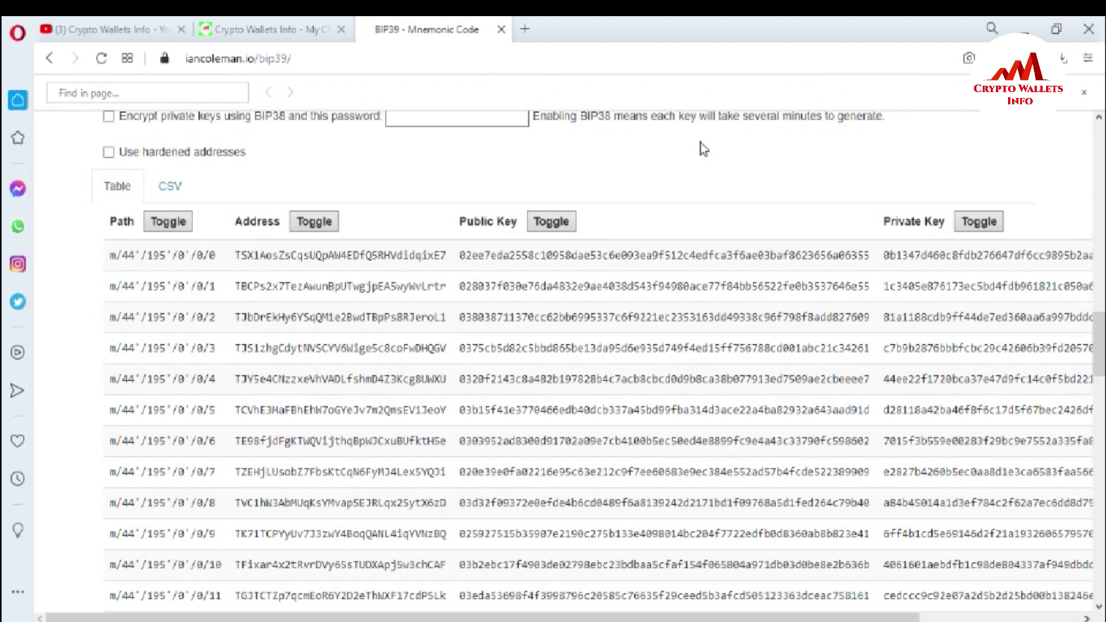
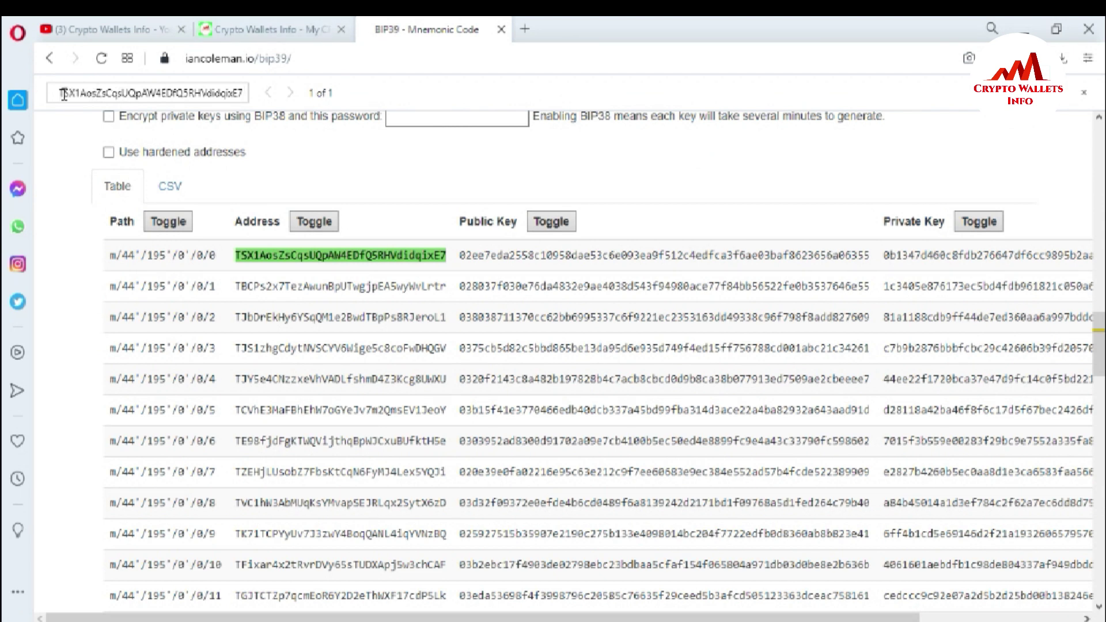
Step: Search the page for the Coinomi Tron address, matching the m/44'/195'/0'/0/0 row
mouse_move(286, 255)
left_click_drag(836, 616, 999, 617)
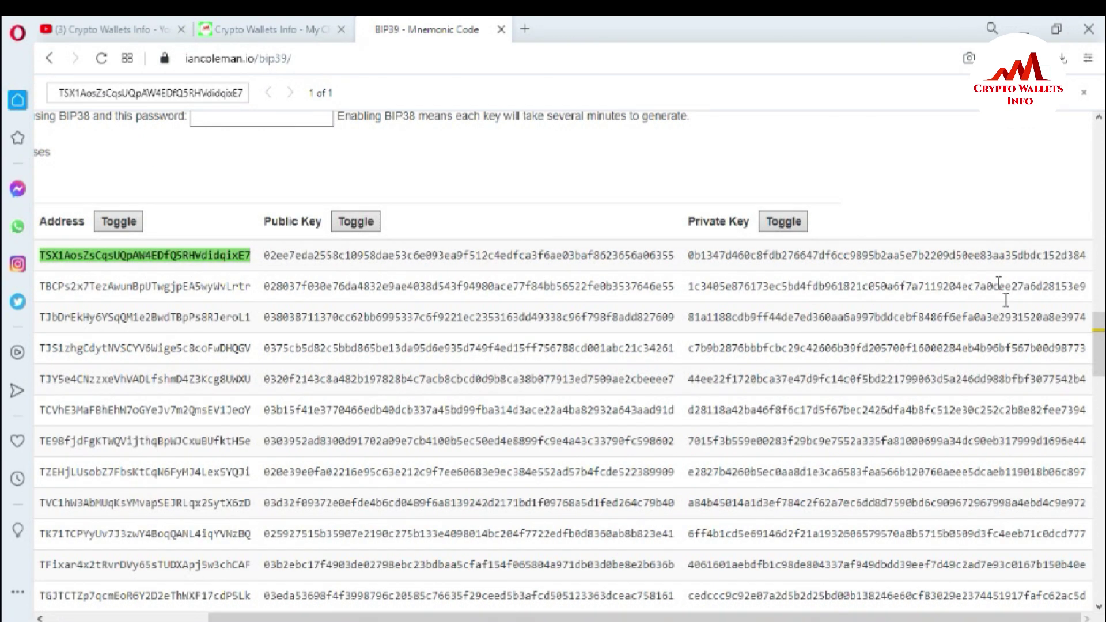
Step: Select and copy the first row's Tron private key for Notepad
mouse_move(742, 261)
left_click_drag(689, 255, 707, 256)
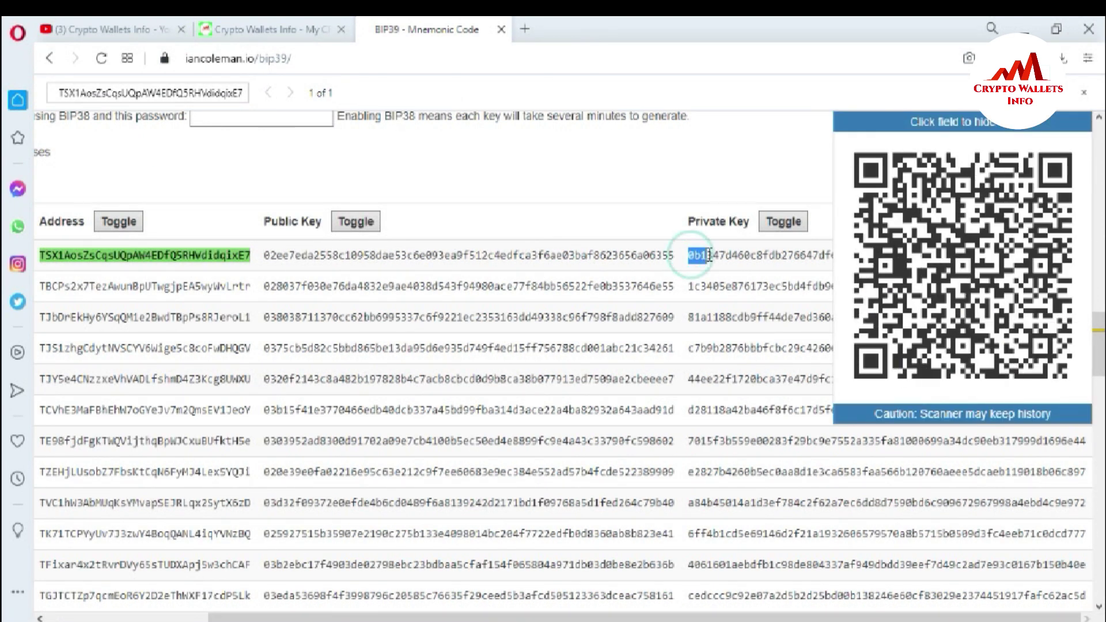
double_click(691, 255)
key("ctrl+c")
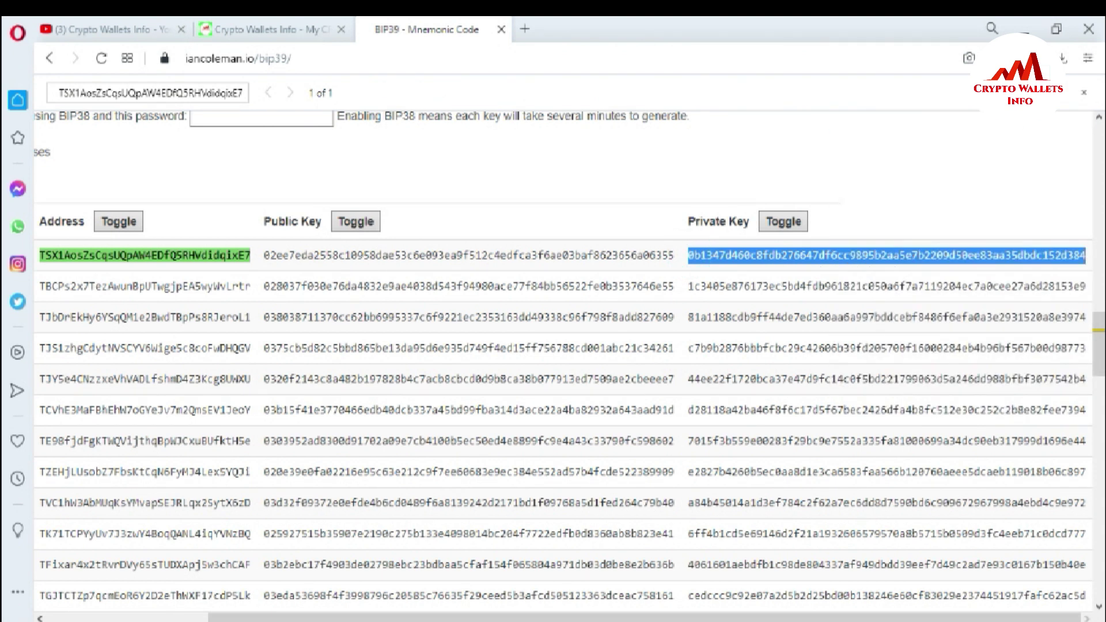
key("alt+Tab")
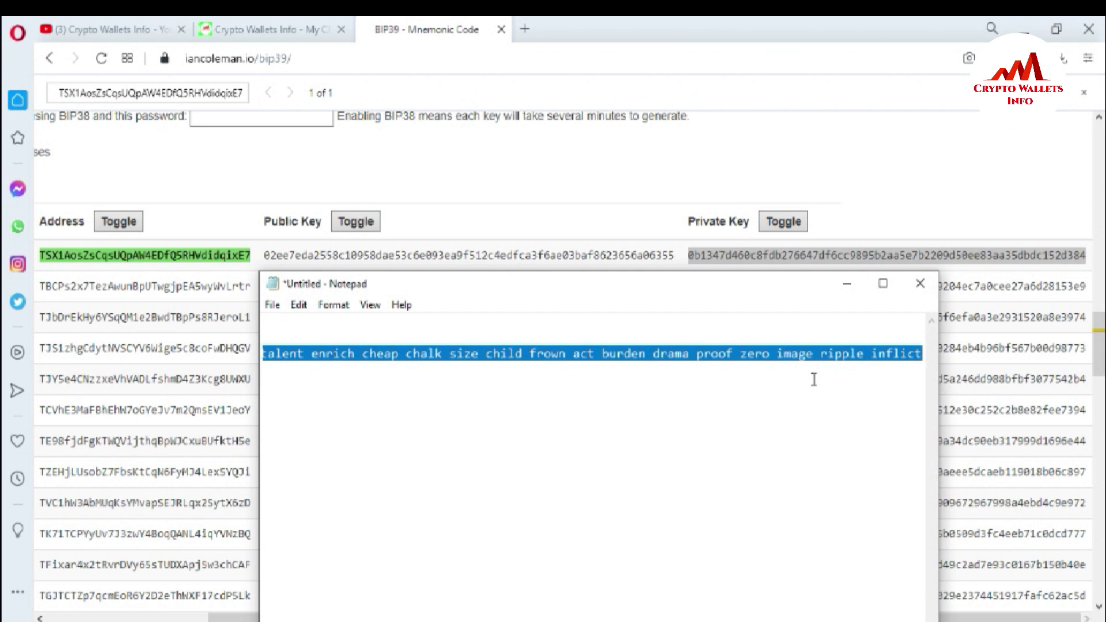
Step: Add a 'Private Key :' line with the pasted Tron private key below the URL in Notepad
left_click_drag(646, 281, 624, 53)
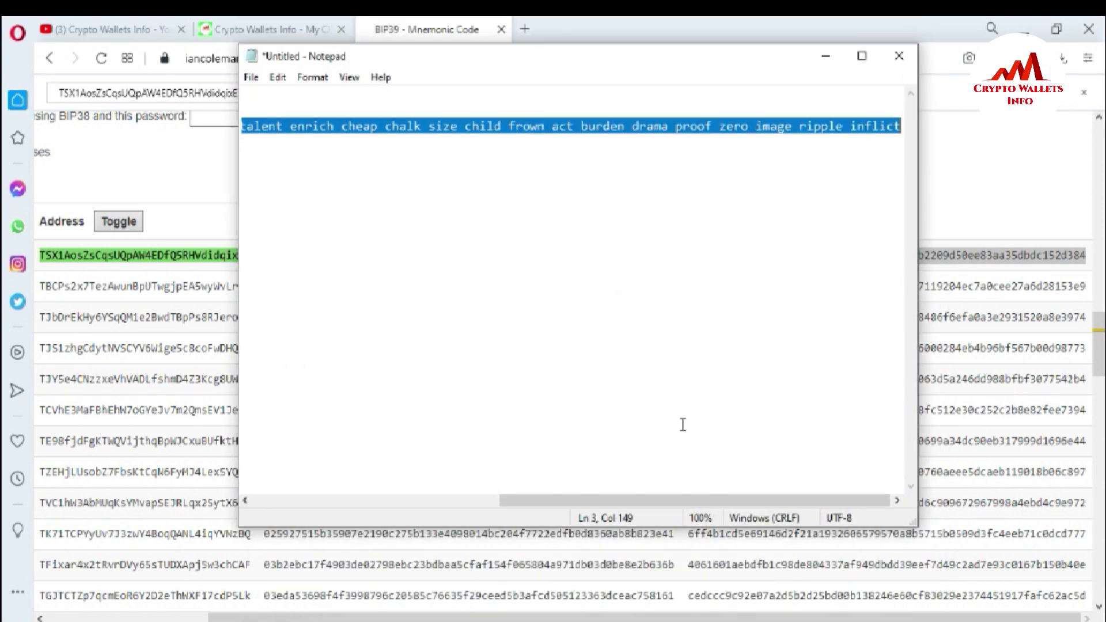
left_click_drag(680, 504, 342, 463)
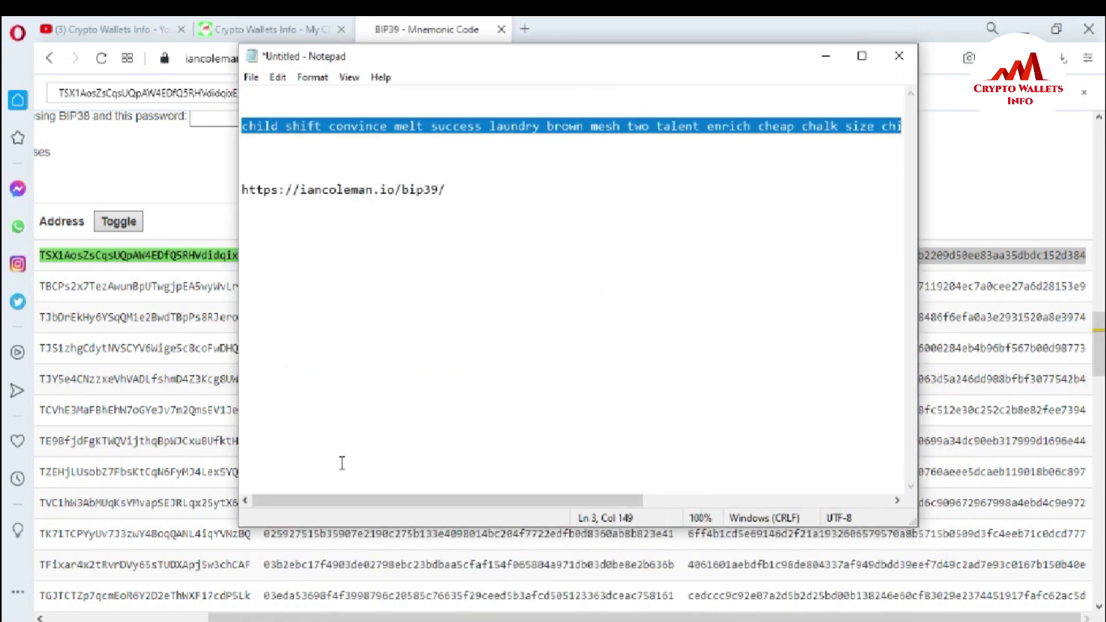
left_click(455, 194)
key("Return")
key("Return")
key("Return")
key("Return")
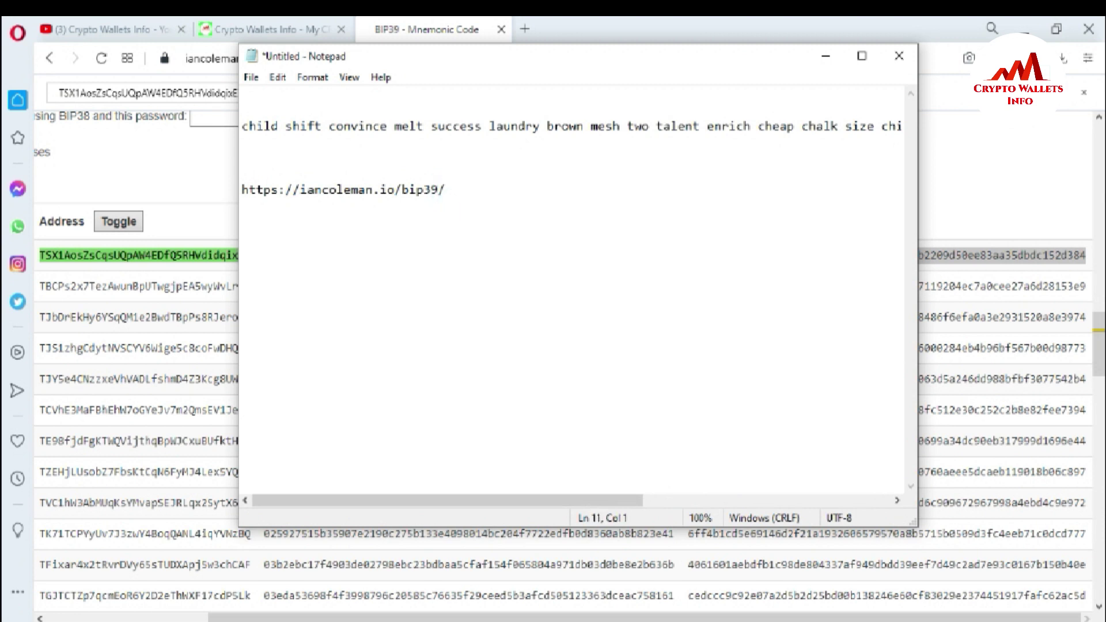
type("Private")
key("Tab")
type("Key")
key("BackSpace")
key("BackSpace")
key("BackSpace")
key("BackSpace")
key("BackSpace")
type("Key :")
key("ctrl+v")
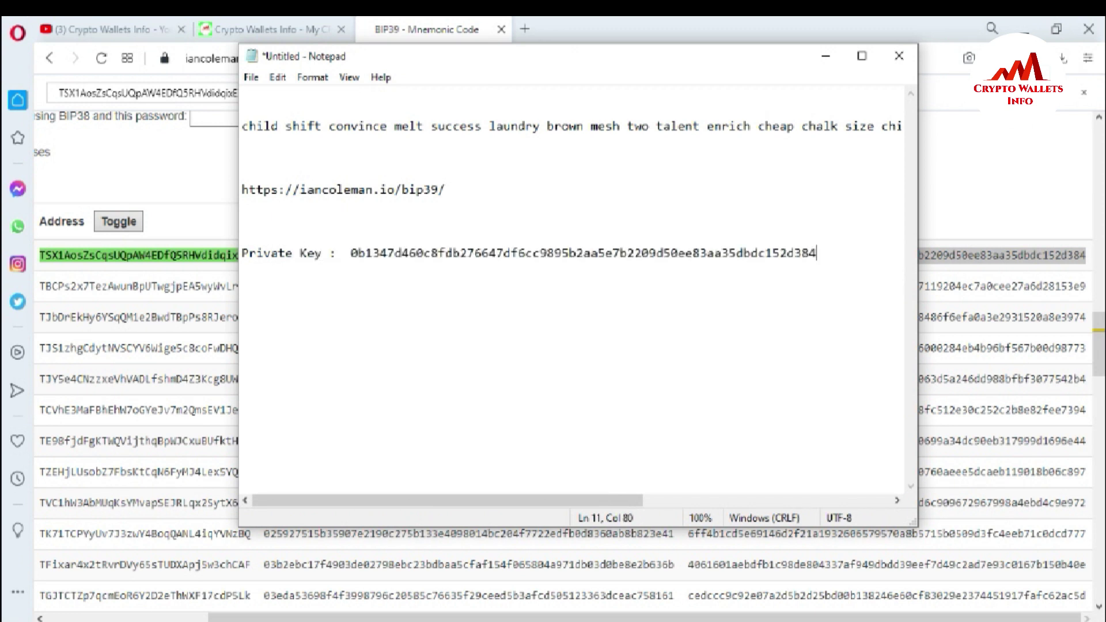
Step: Return to the BIP39 page and briefly select the first derived address
left_click(203, 181)
mouse_move(249, 255)
left_click_drag(249, 255, 285, 256)
left_click(458, 166)
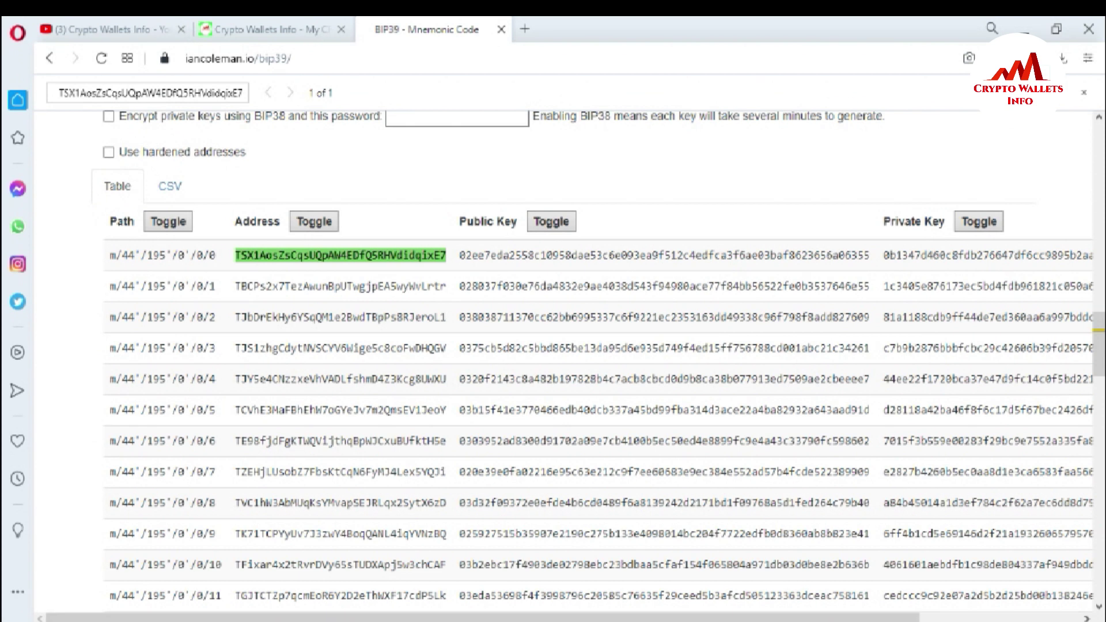
Step: Copy Coinomi's Tron receive address and paste it on a 'Wallets Address :' line in Notepad
key("alt+Tab")
left_click(702, 460)
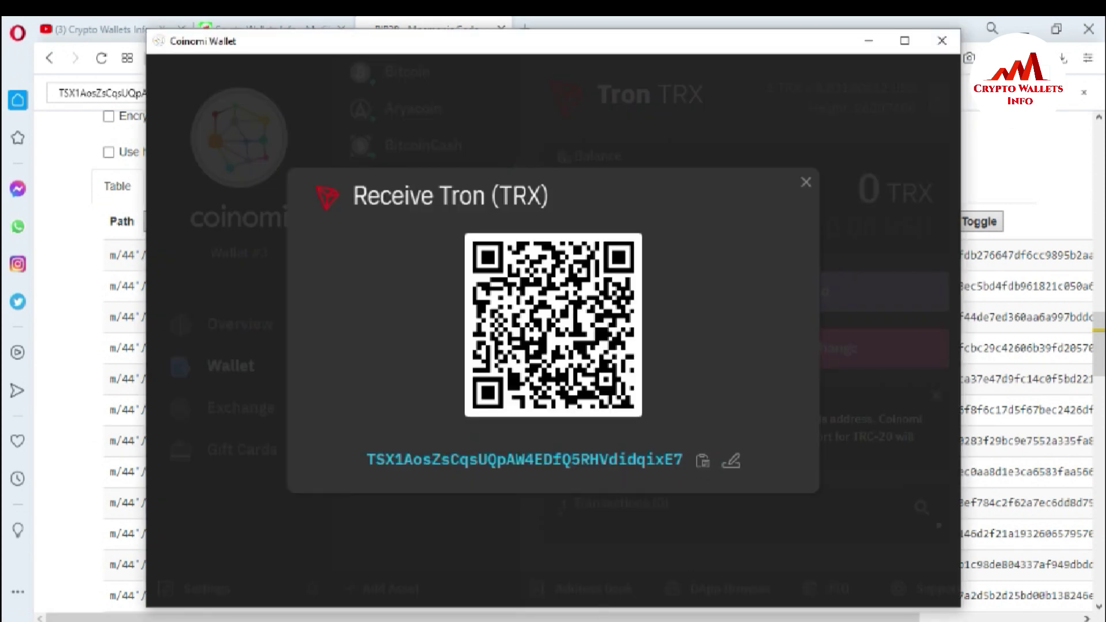
key("alt+Tab")
key("Return")
key("Return")
key("Return")
type("Wall")
key("BackSpace")
type("lets Address :")
key("ctrl+v")
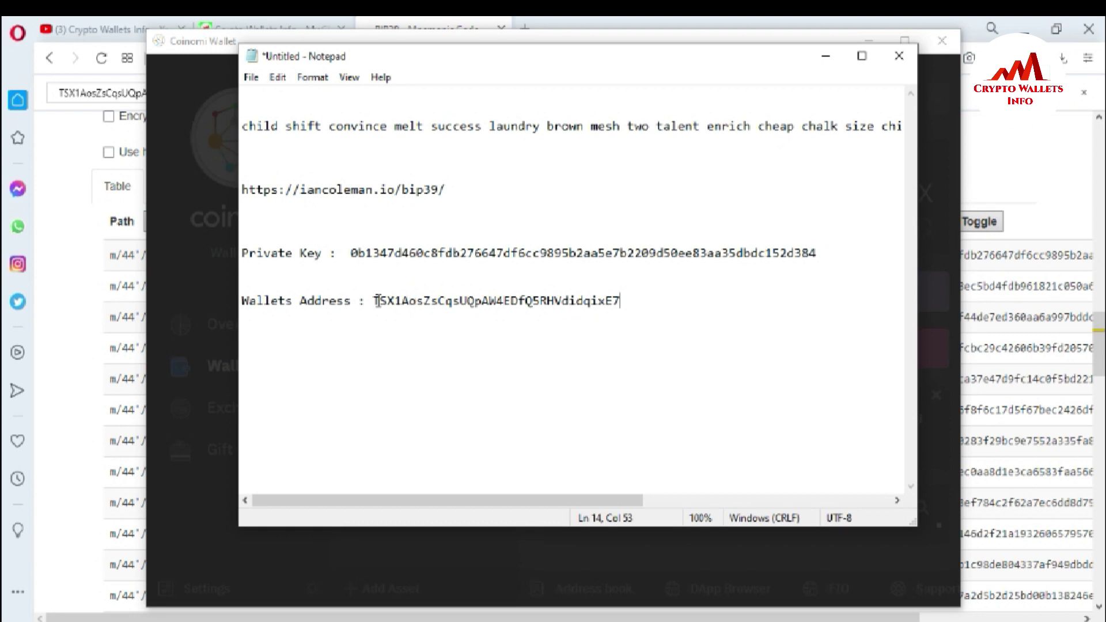
Step: Compare with Coinomi, then check the recorded wallet address and private key in Notepad
left_click(826, 56)
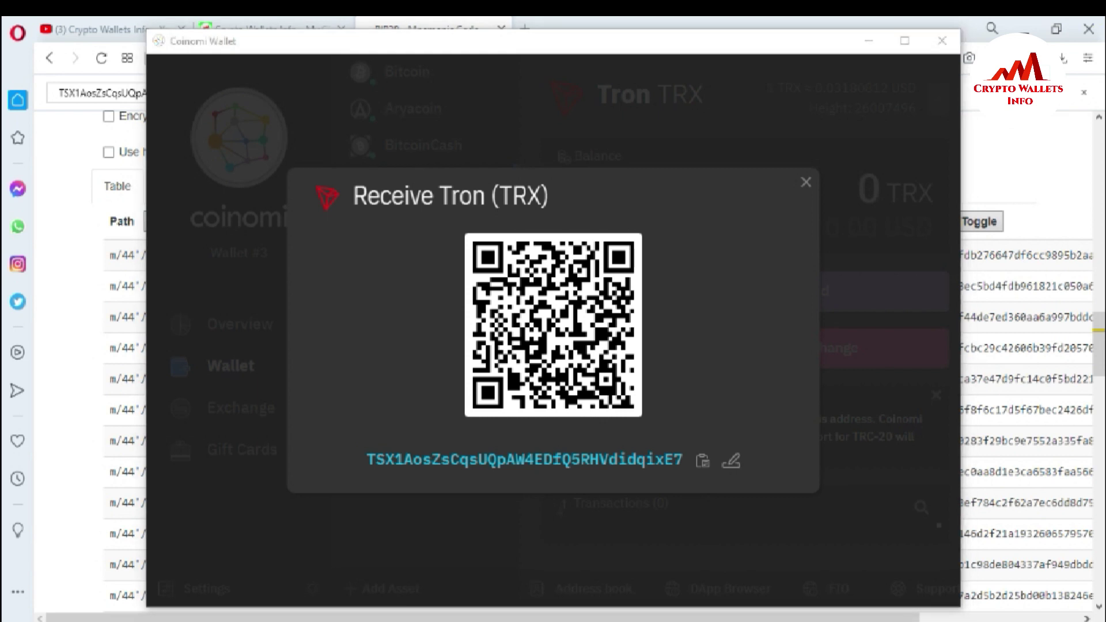
key("alt+Tab")
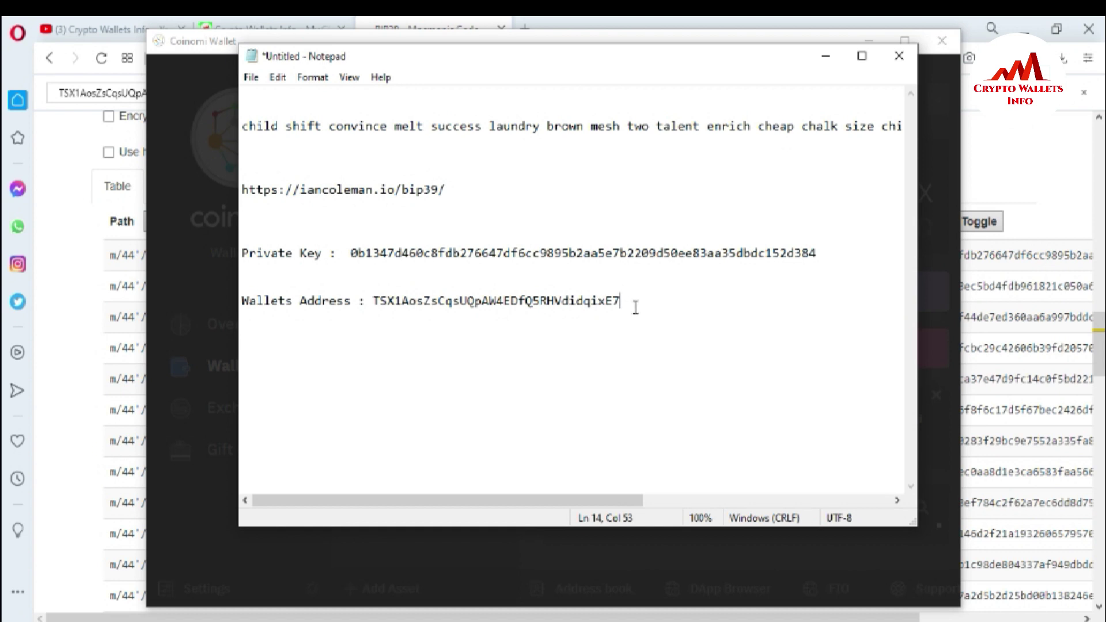
left_click_drag(623, 302, 375, 304)
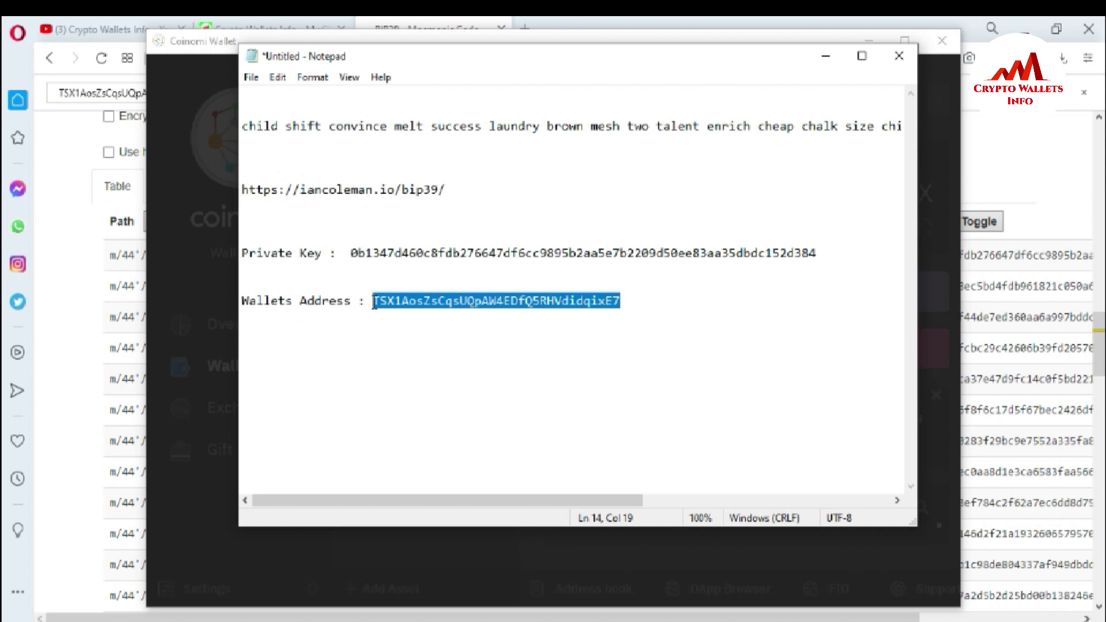
left_click_drag(353, 254, 770, 265)
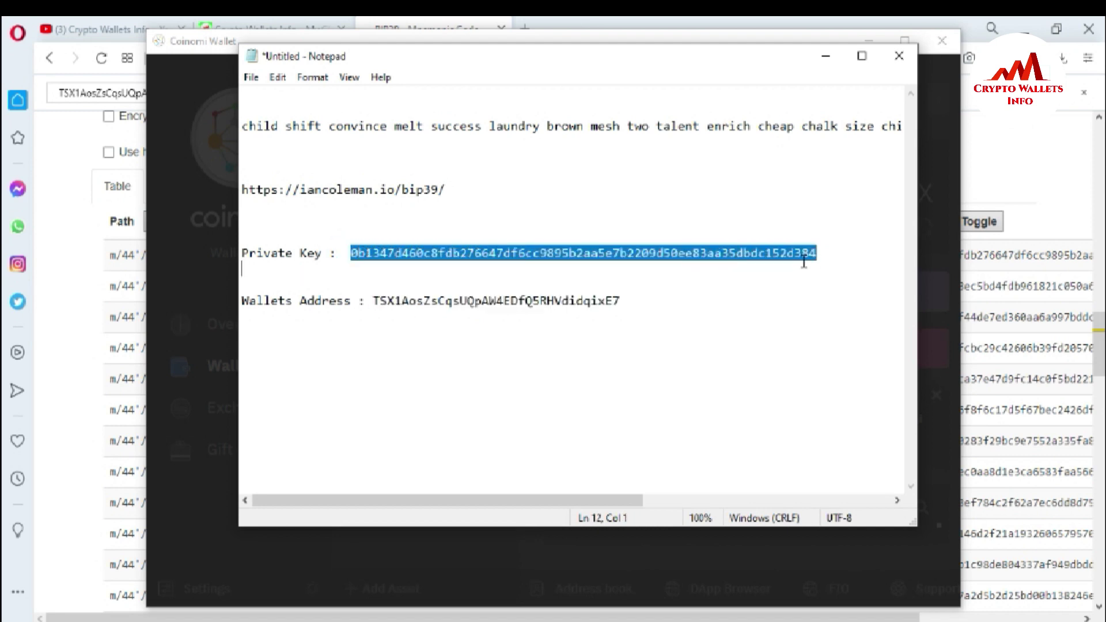
Step: Minimize Notepad, close Coinomi's Receive Tron dialog, and minimize the wallet
left_click(826, 56)
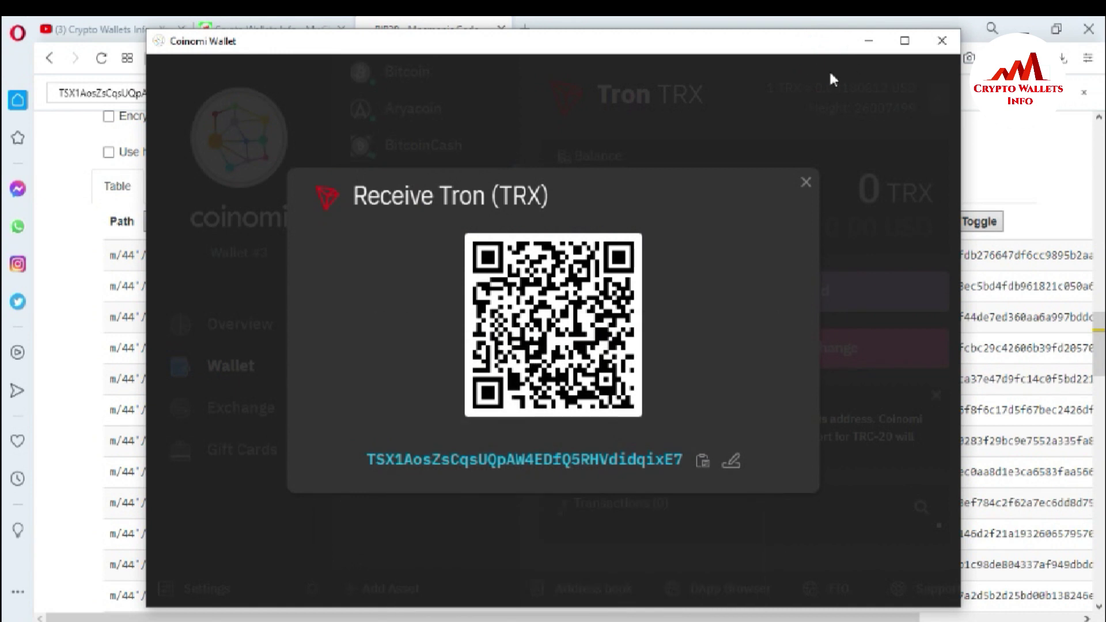
left_click(799, 180)
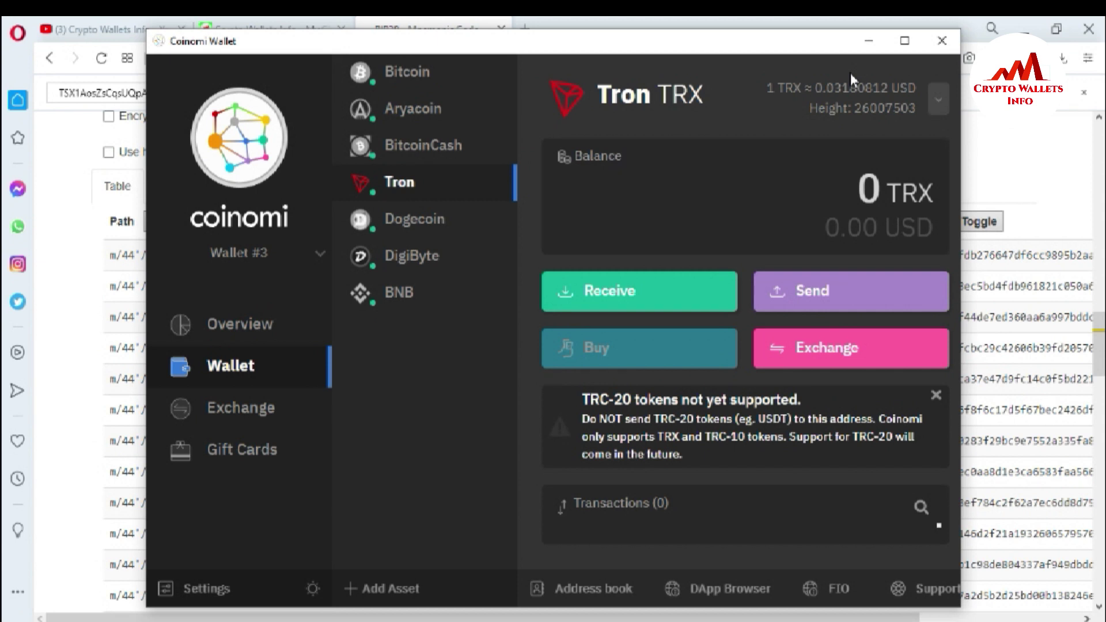
left_click(859, 51)
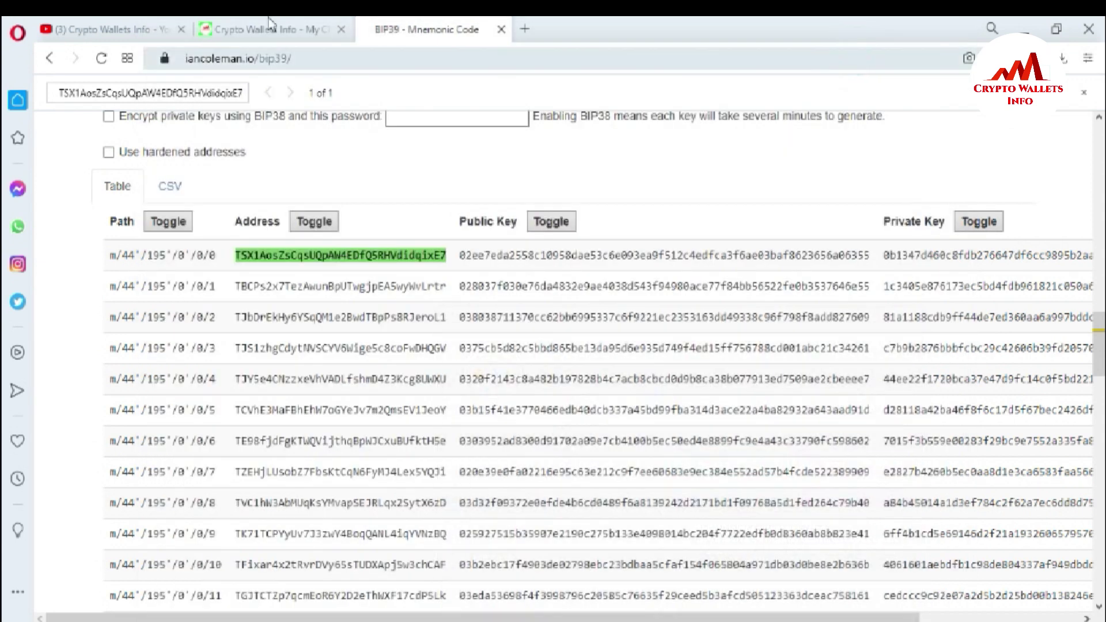
Step: Switch from the YouTube channel tab to the Crypto Wallets Info website tab
left_click(92, 28)
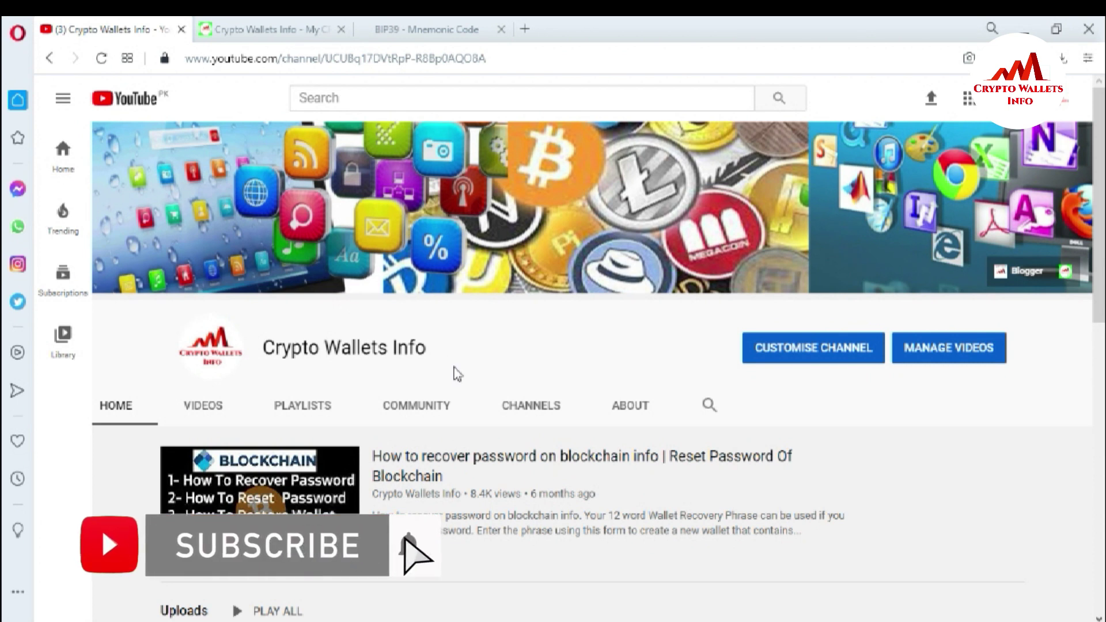
left_click(212, 28)
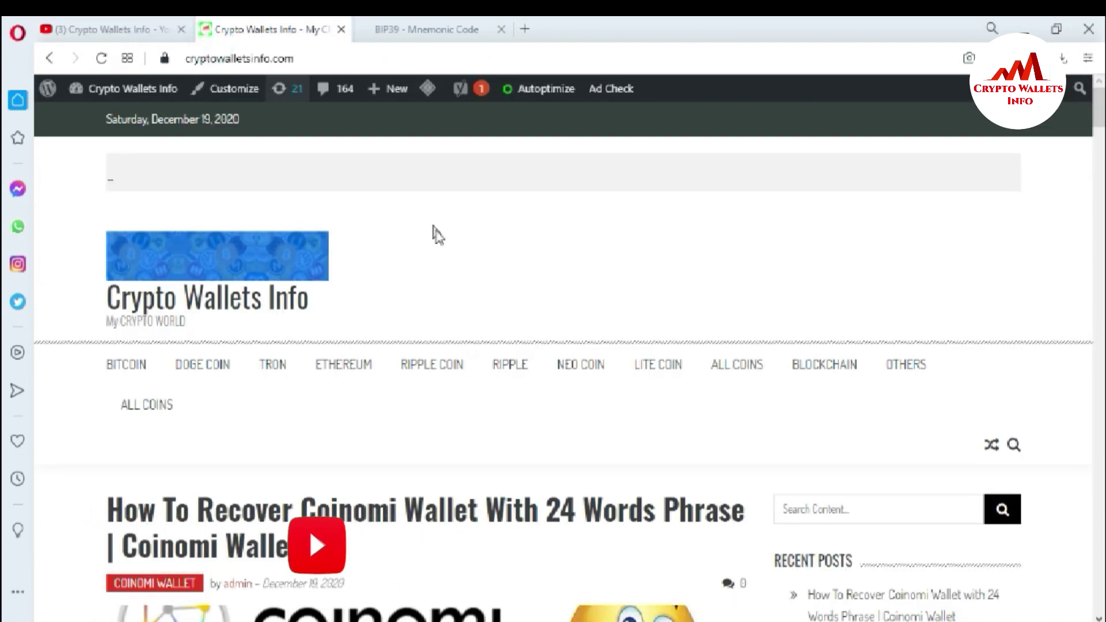